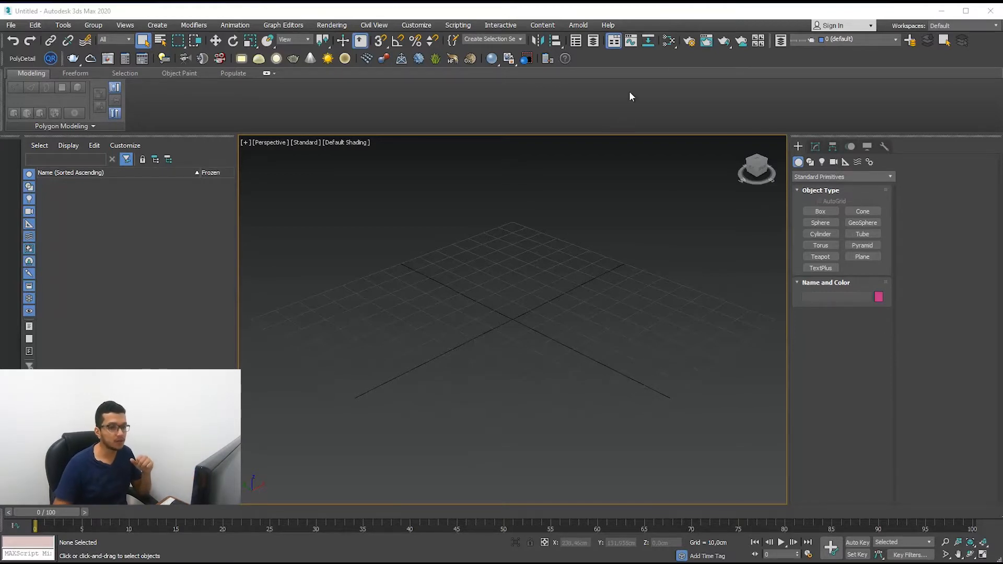
Step: Set the scene's renderer to V-Ray Next, update 3.1, and close the render setup
click(687, 41)
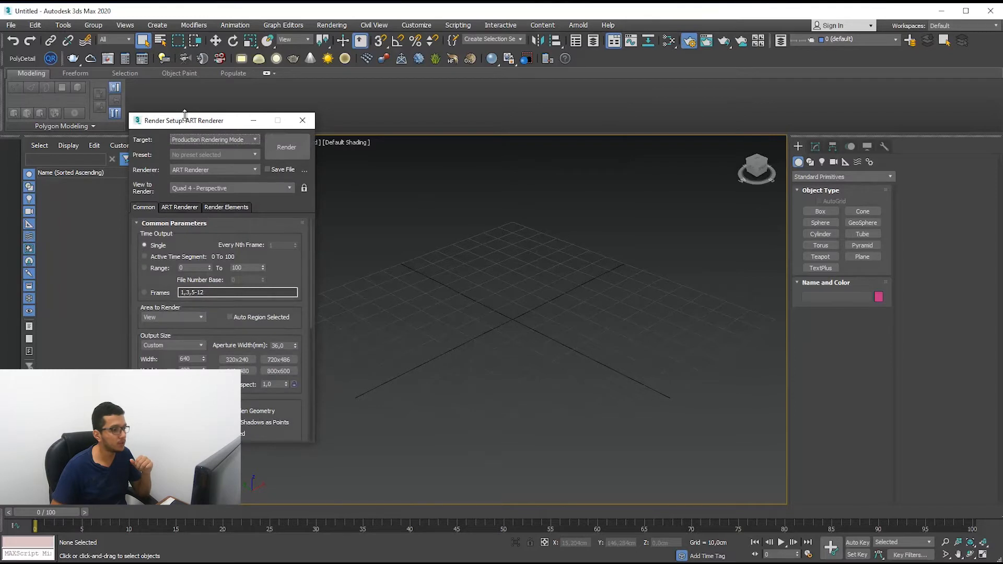
drag(187, 115, 403, 115)
click(428, 169)
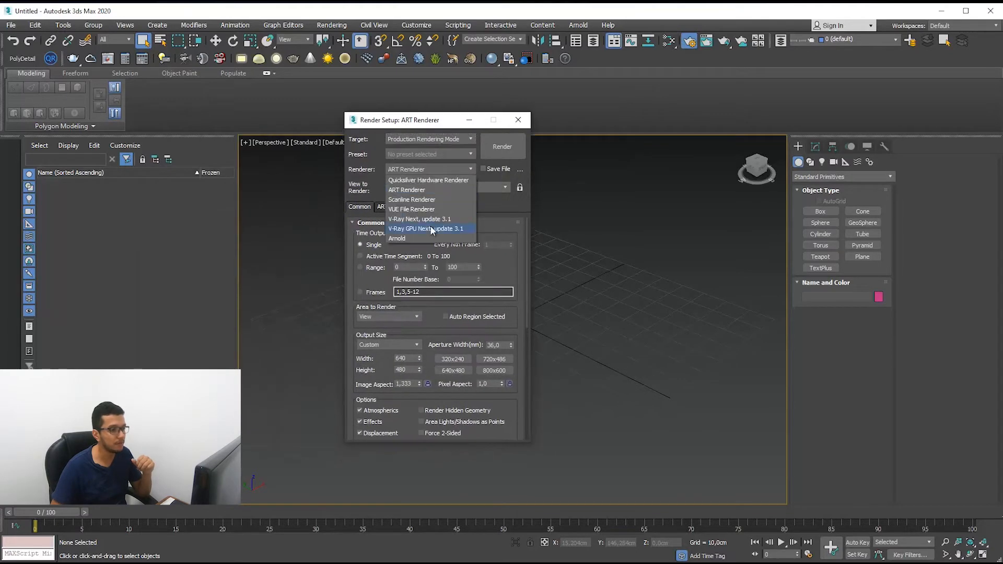
click(426, 219)
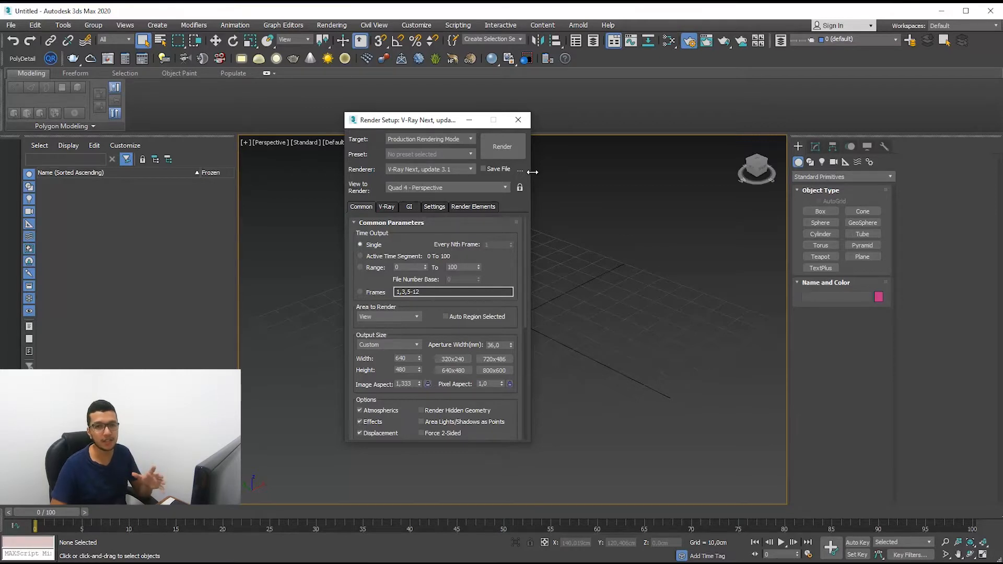
click(516, 121)
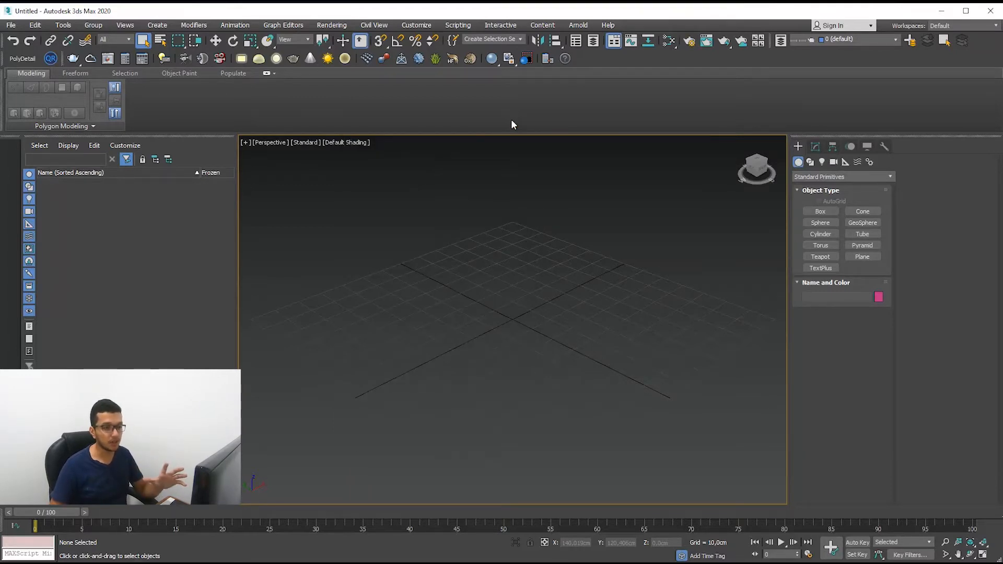
Step: Create a square plane about 139 cm per side, centred on the grid origin
click(863, 256)
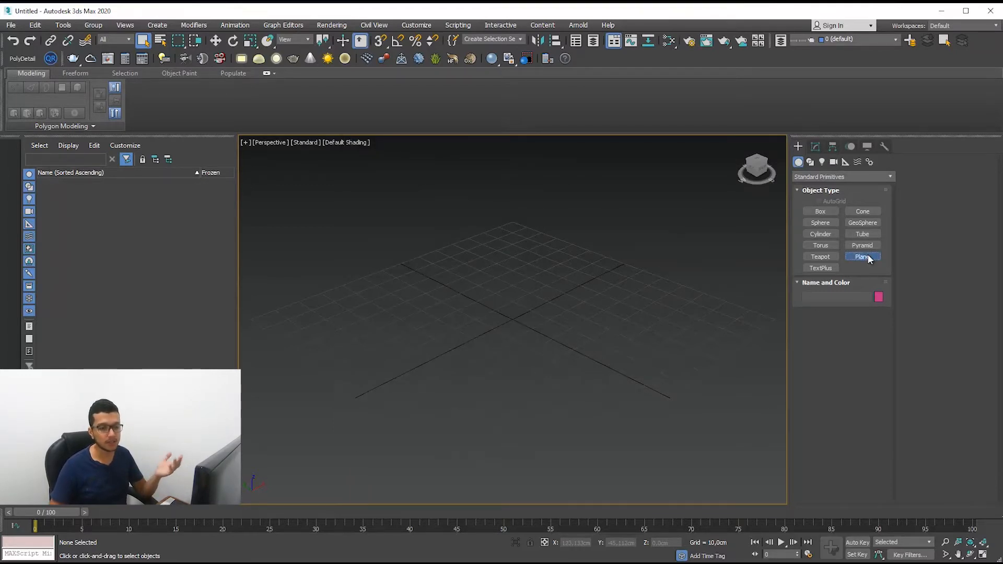
click(851, 327)
drag(251, 321, 700, 313)
right_click(700, 313)
drag(510, 320, 699, 315)
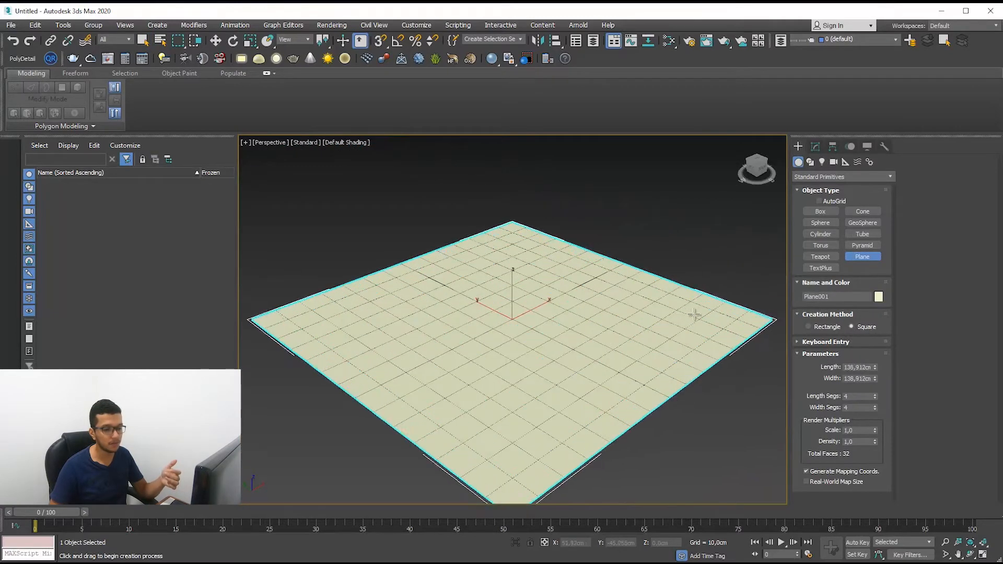
Step: Create a box about 58 × 73 × 55 cm on the plane and scale it uniformly to about 74%
click(820, 211)
drag(527, 264, 499, 392)
middle_drag(646, 308, 606, 295)
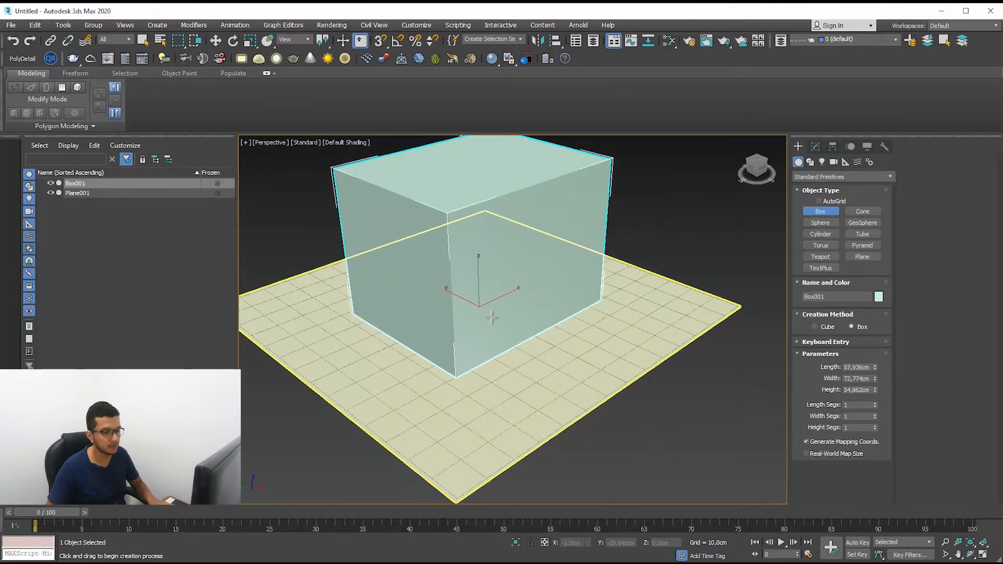
key(r)
mouse_move(478, 307)
mouse_down()
mouse_move(473, 334)
mouse_move(472, 301)
mouse_up()
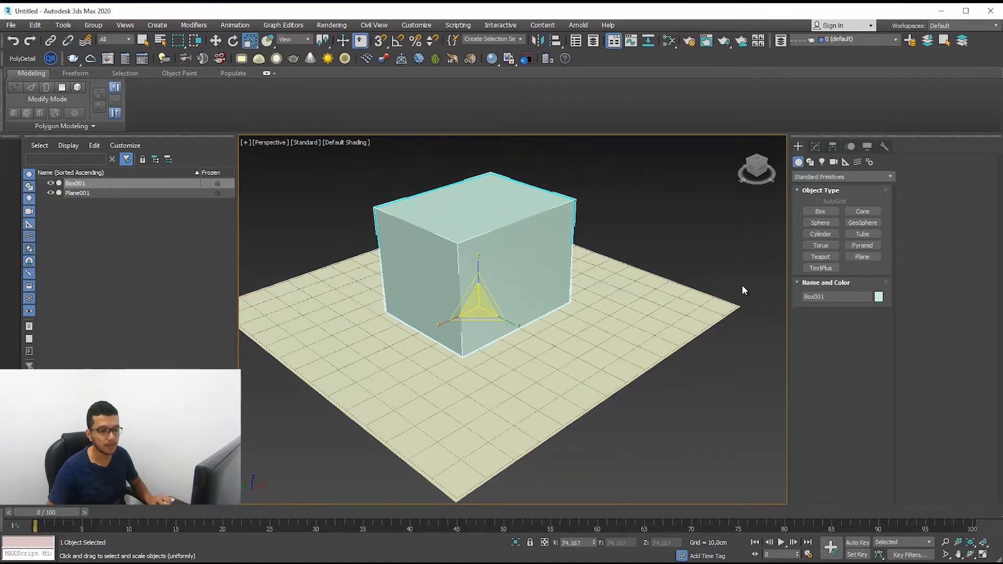
Step: Create an upright cylinder on the plane, against the lower edge of the box's side
click(820, 234)
scroll(522, 313, up, 3)
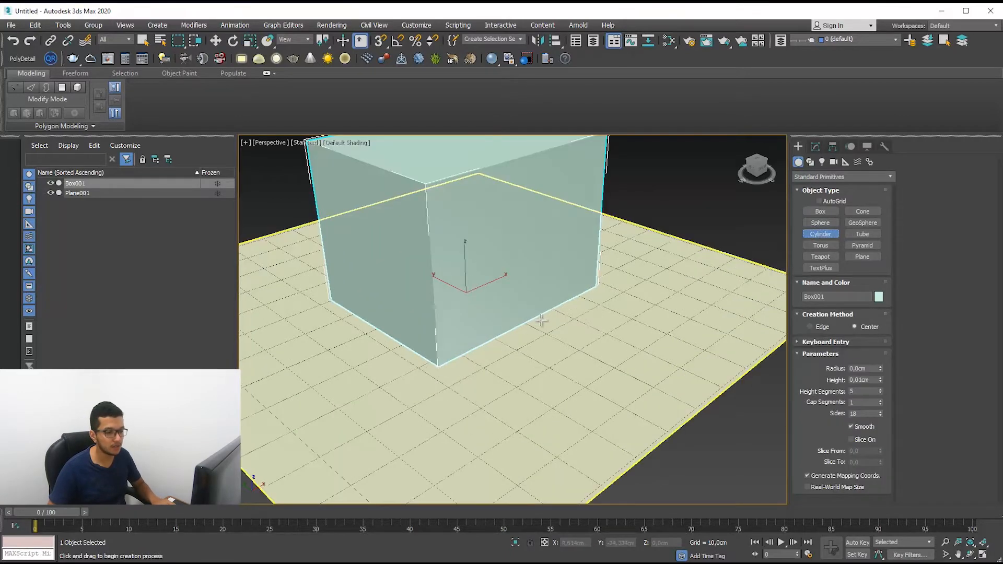
drag(532, 328, 565, 328)
click(553, 224)
Step: Enable angle snapping and rotate the cylinder so that it lies horizontally, perpendicular to the box's side
key(e)
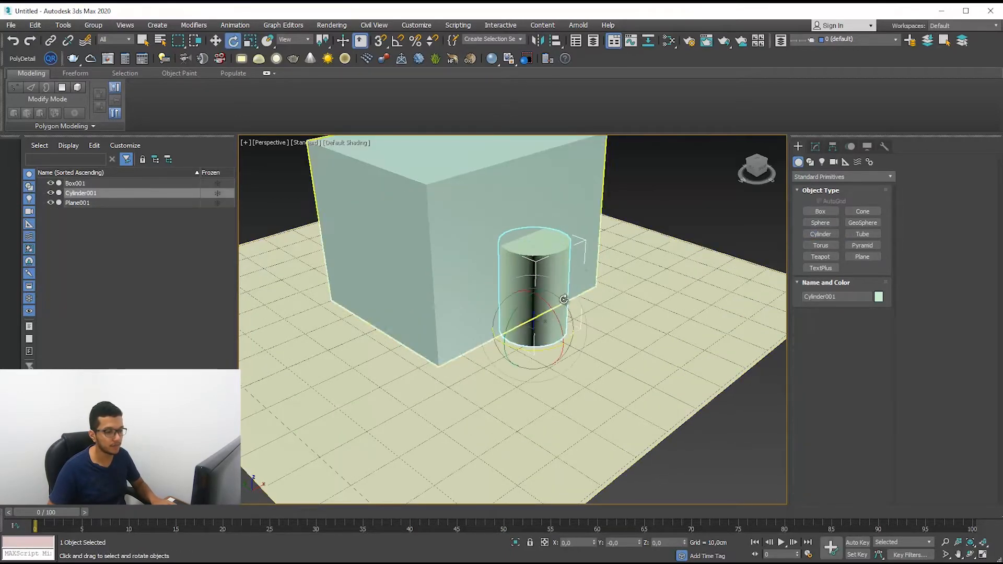
key(ctrl+z)
click(399, 42)
drag(548, 305, 560, 323)
Step: Move the cylinder up so that it sticks out of the middle of the box's side face
key(w)
alt+middle_drag(569, 360, 566, 321)
drag(516, 321, 492, 223)
alt+middle_drag(555, 316, 569, 170)
scroll(521, 312, down, 3)
key(r)
key(r)
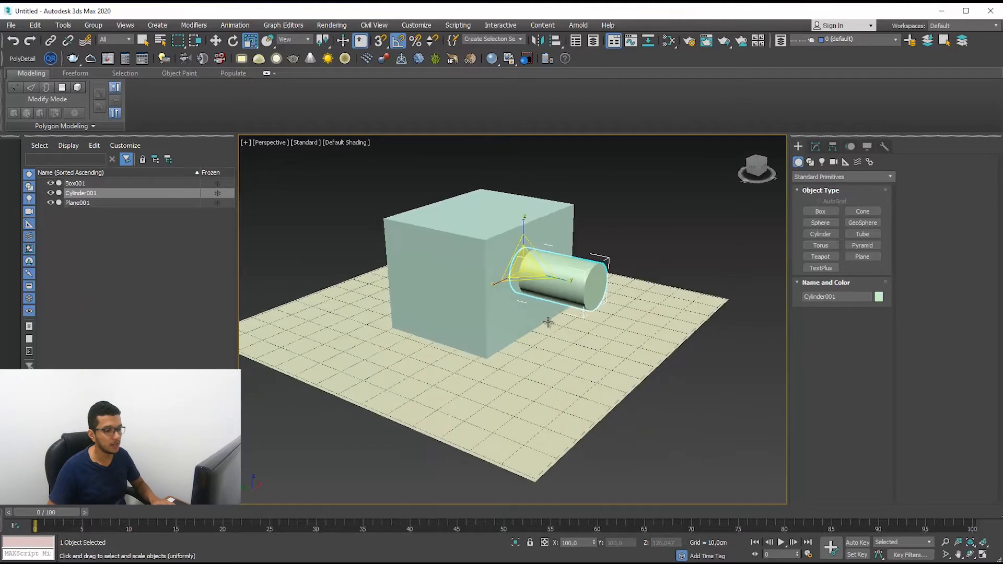
Step: Open the Slate Material Editor and move its window over the viewport
click(668, 42)
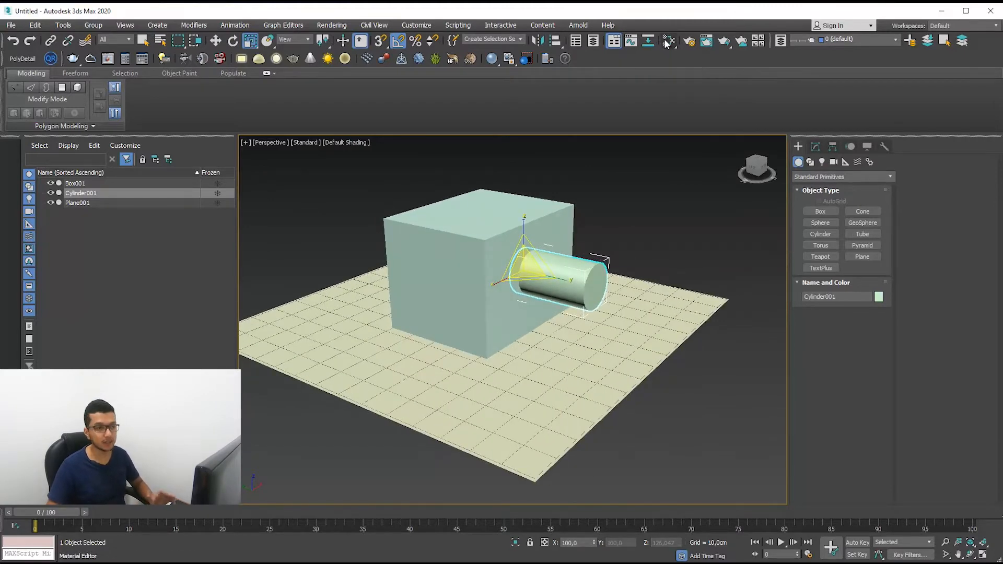
drag(661, 118, 523, 95)
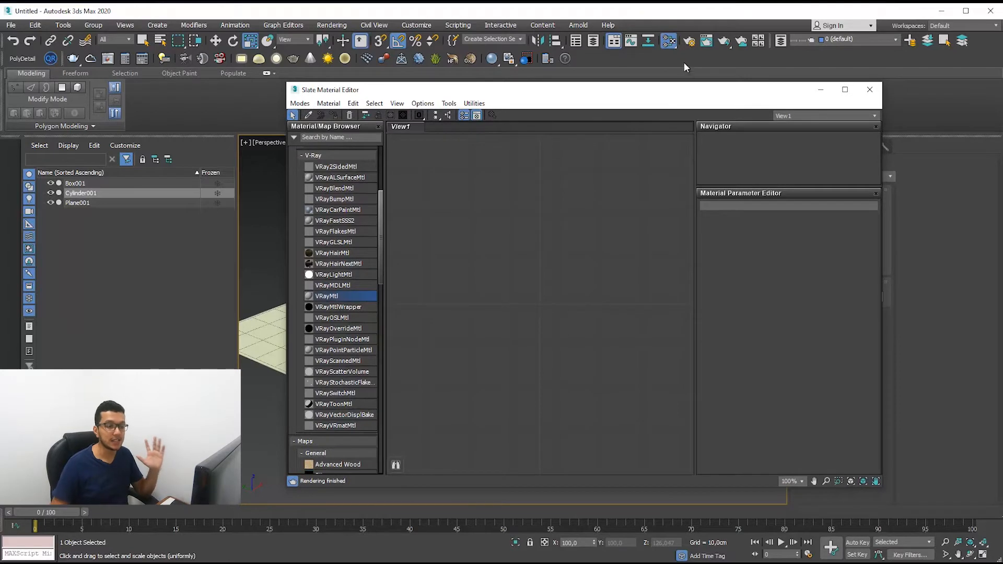
Step: Switch to the Compact Material Editor and return to the Slate Material Editor
drag(669, 40, 671, 58)
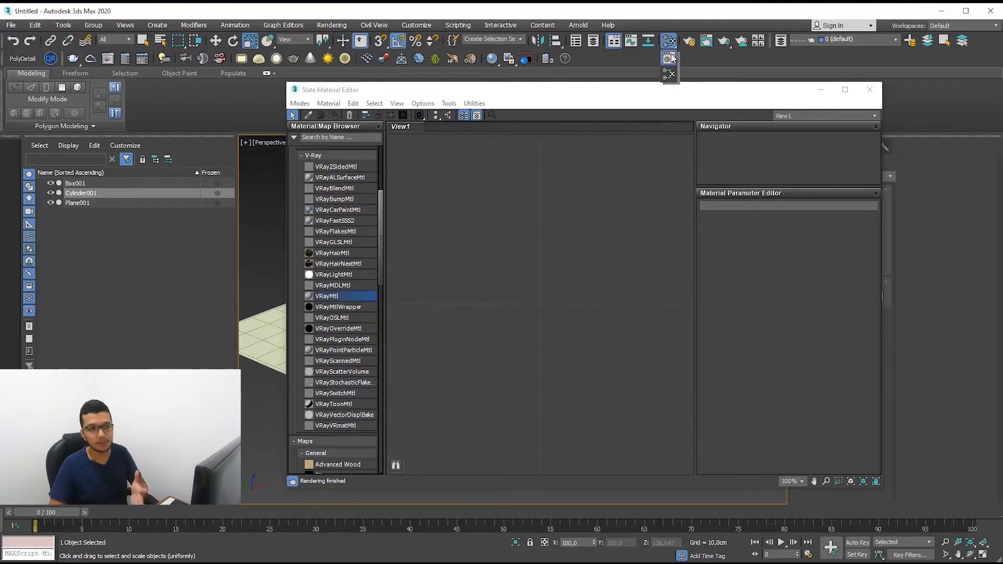
drag(671, 57, 671, 58)
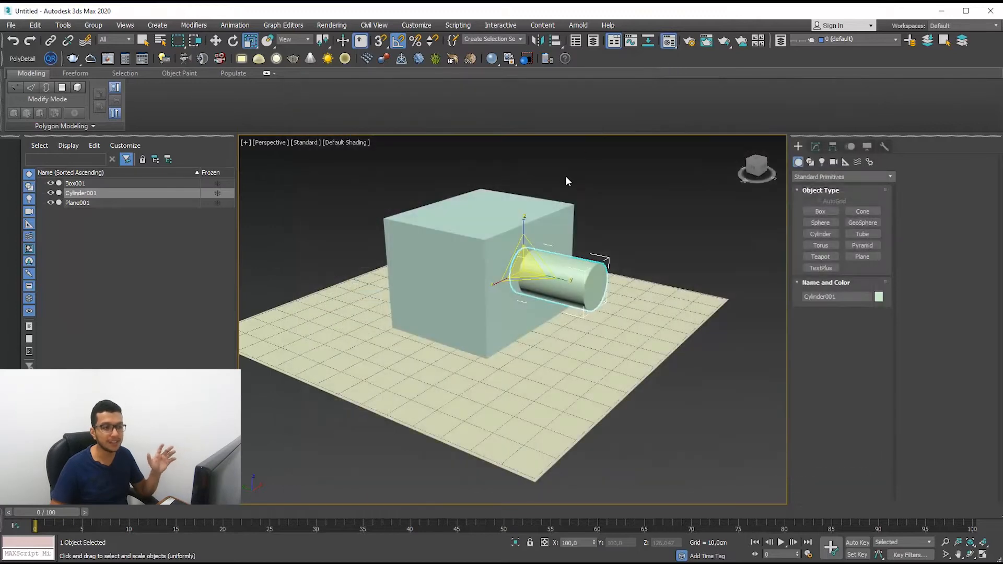
drag(647, 95, 668, 73)
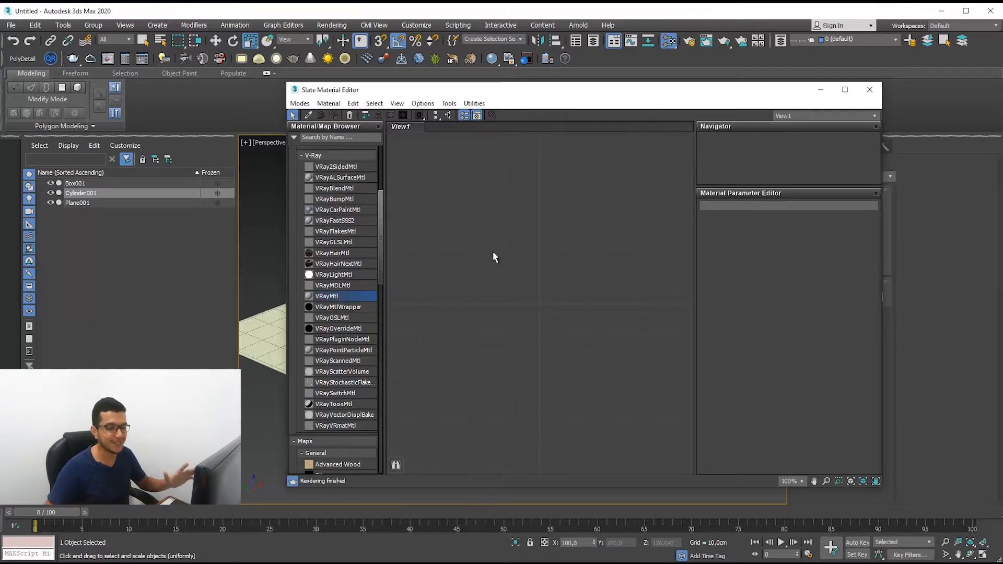
Step: Add a VRayMtl material to the Slate view and assign it to the plane, box and cylinder
drag(327, 303, 591, 183)
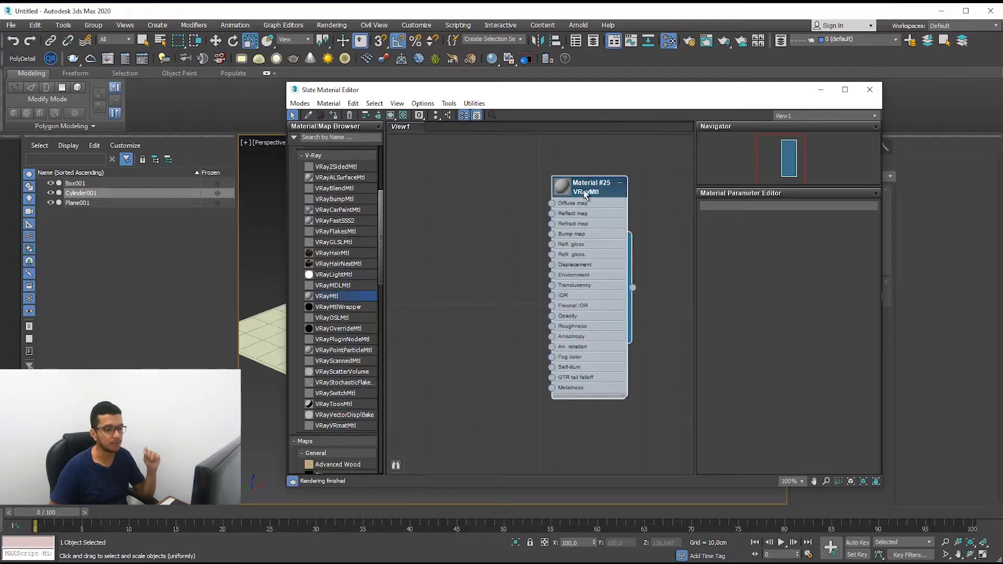
drag(579, 90, 492, 317)
scroll(548, 245, down, 3)
middle_drag(554, 238, 554, 170)
drag(604, 157, 367, 314)
drag(491, 316, 507, 122)
right_click(521, 222)
click(528, 249)
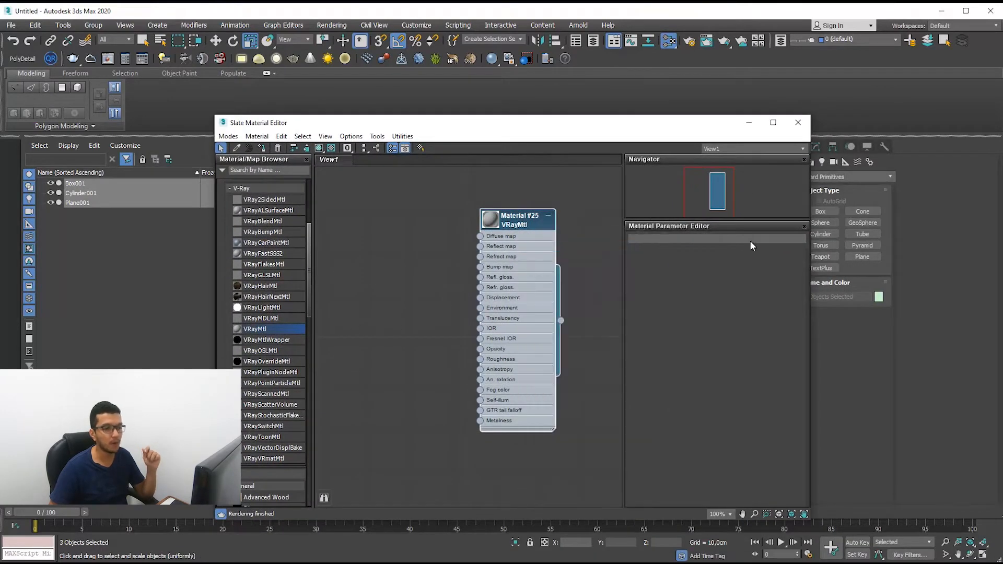
Step: Clear the object selection and close the Slate Material Editor
drag(712, 127, 277, 117)
click(450, 411)
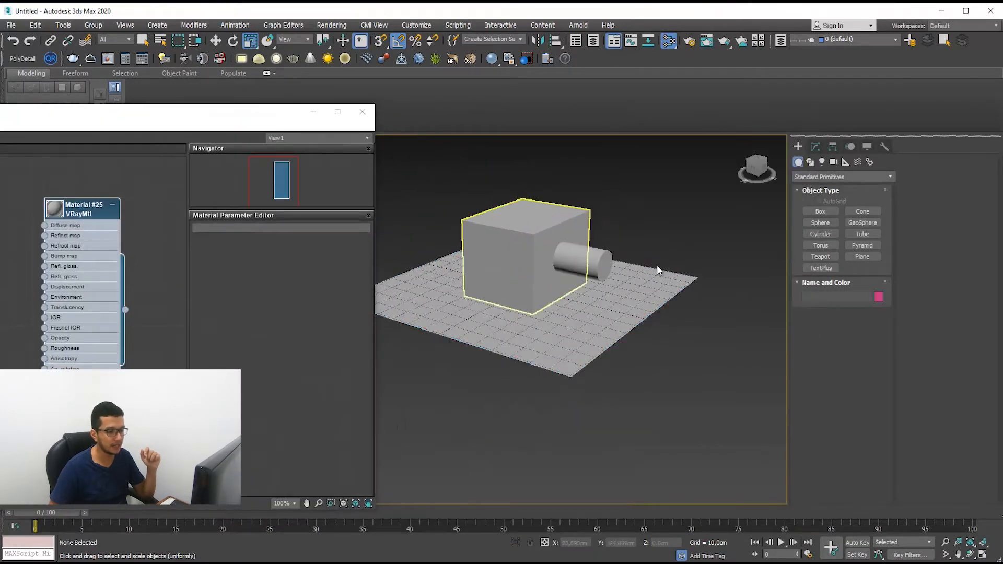
click(362, 111)
middle_drag(572, 328, 478, 341)
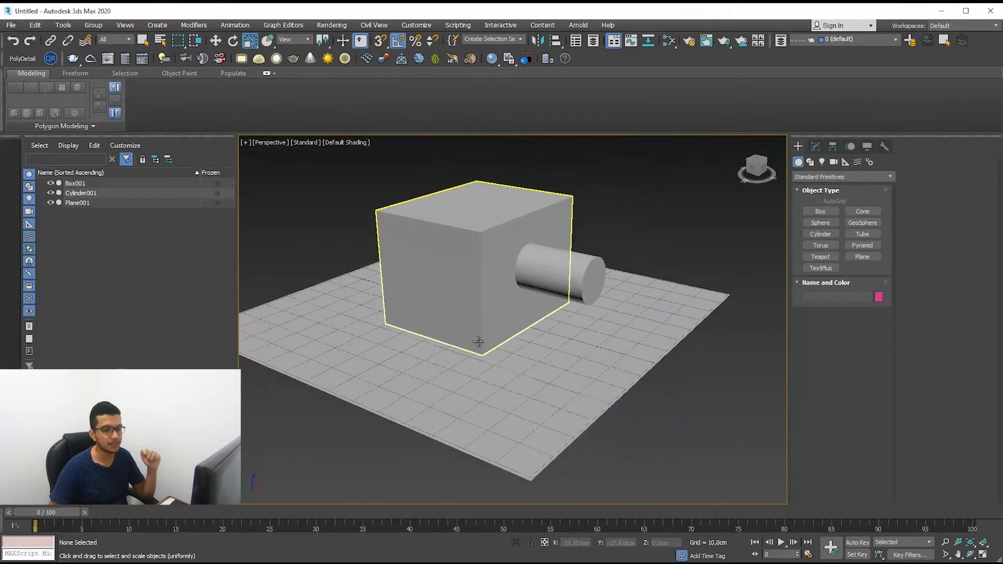
Step: Draw a V-Ray plane light covering the area around the box and cylinder
click(836, 177)
click(820, 208)
click(820, 211)
middle_drag(556, 265, 484, 376)
scroll(577, 294, down, 3)
drag(417, 266, 643, 429)
Step: Raise the V-Ray light well above the box so that it shines down on the objects
key(w)
alt+middle_drag(643, 428, 511, 316)
drag(525, 293, 552, 102)
alt+middle_drag(547, 151, 541, 180)
middle_drag(540, 180, 582, 288)
middle_drag(582, 288, 575, 246)
Step: Frame the box and cylinder closely with safe frames shown, and create a physical camera from this view
click(564, 354)
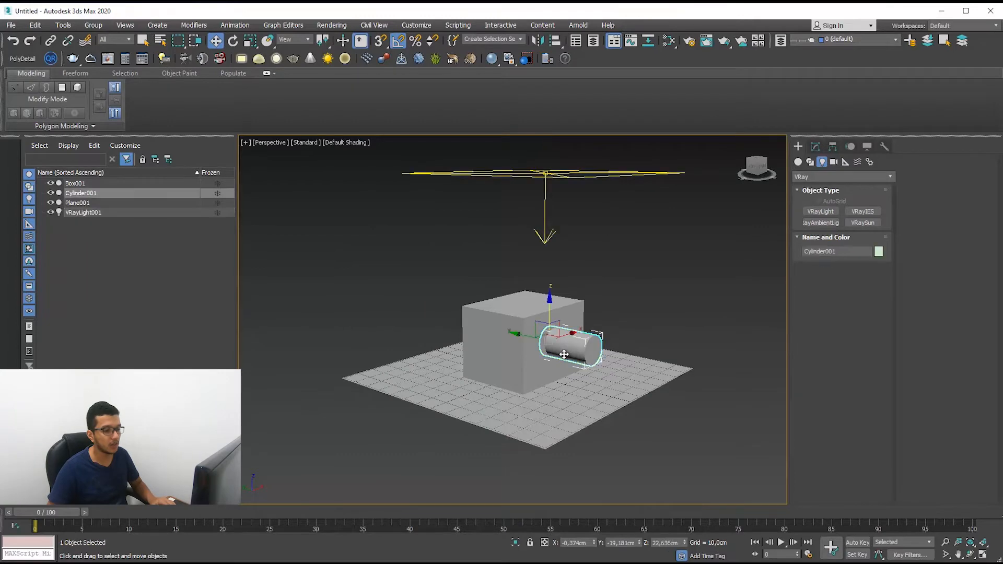
key(z)
scroll(544, 335, down, 3)
alt+middle_drag(593, 336, 585, 300)
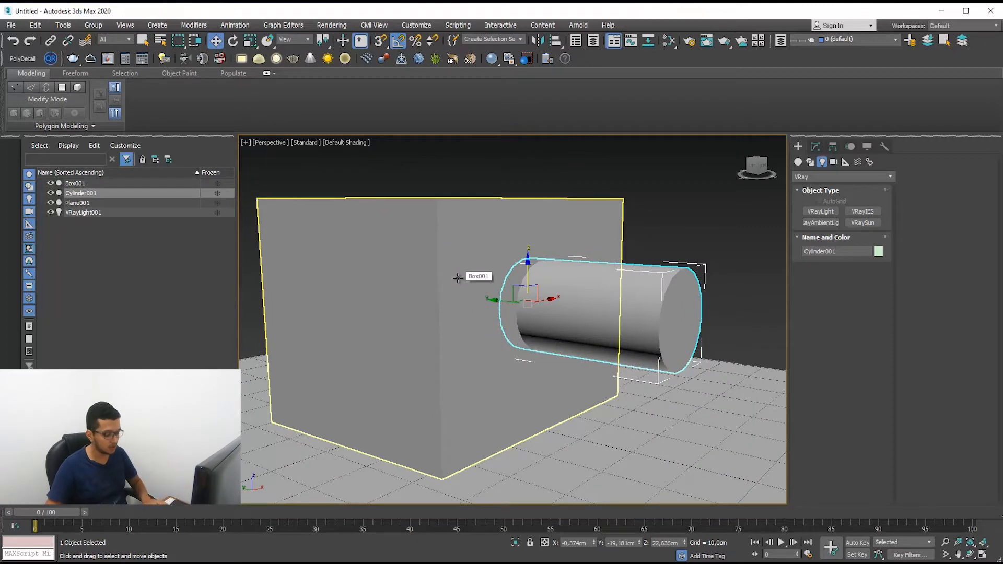
key(shift+f)
middle_drag(459, 275, 462, 297)
mouse_move(702, 392)
middle_down()
mouse_move(698, 379)
mouse_move(696, 389)
middle_up()
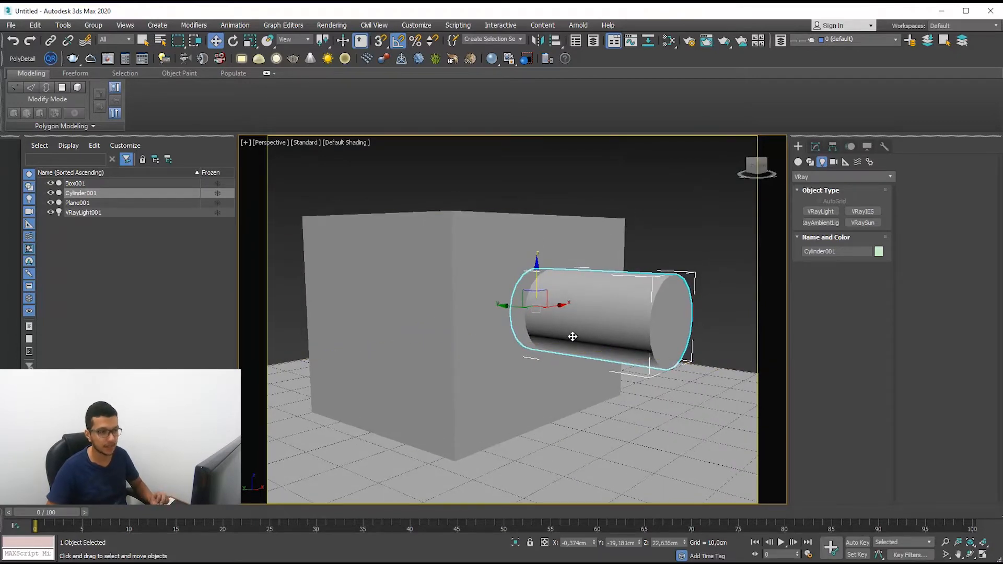
middle_drag(550, 321, 551, 317)
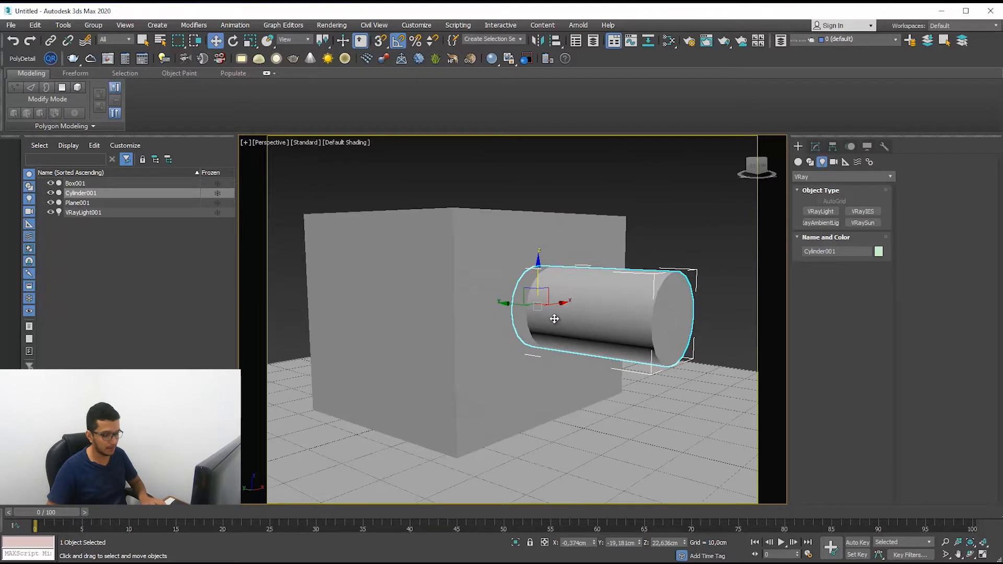
key(ctrl+c)
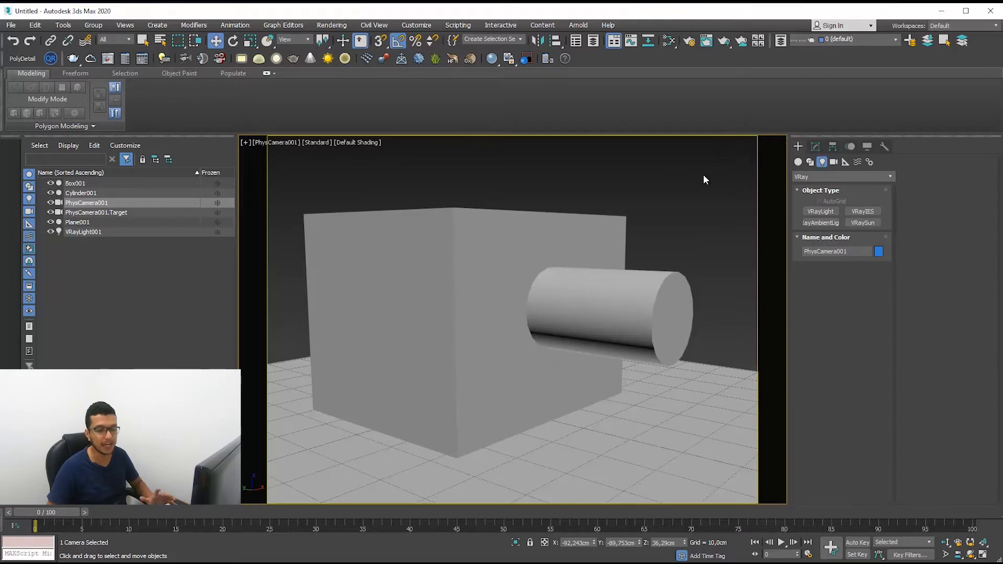
Step: Set the render output size to 1000 × 1000, display the V-Ray settings and close the render setup
click(692, 39)
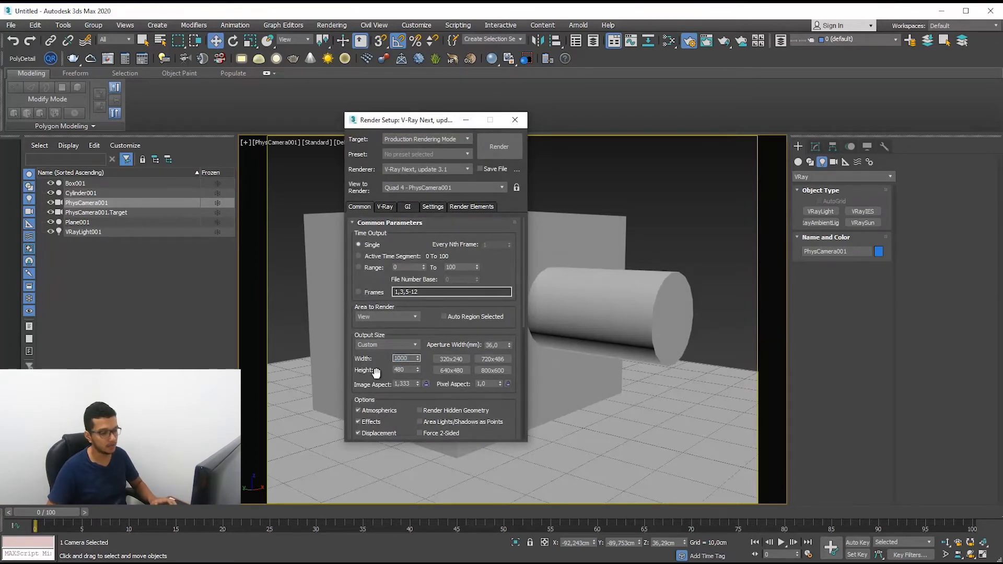
key(Tab)
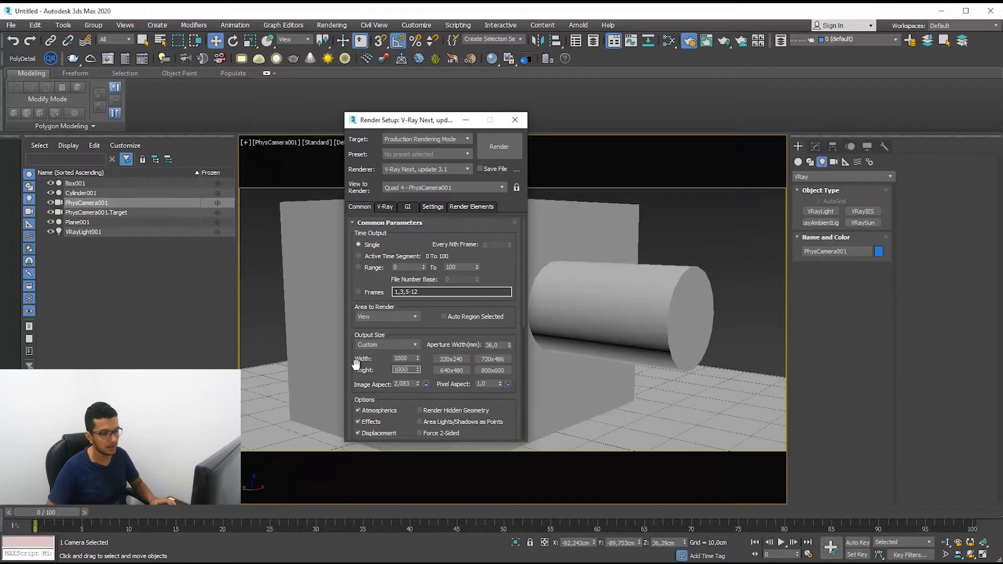
text(1000)
key(Return)
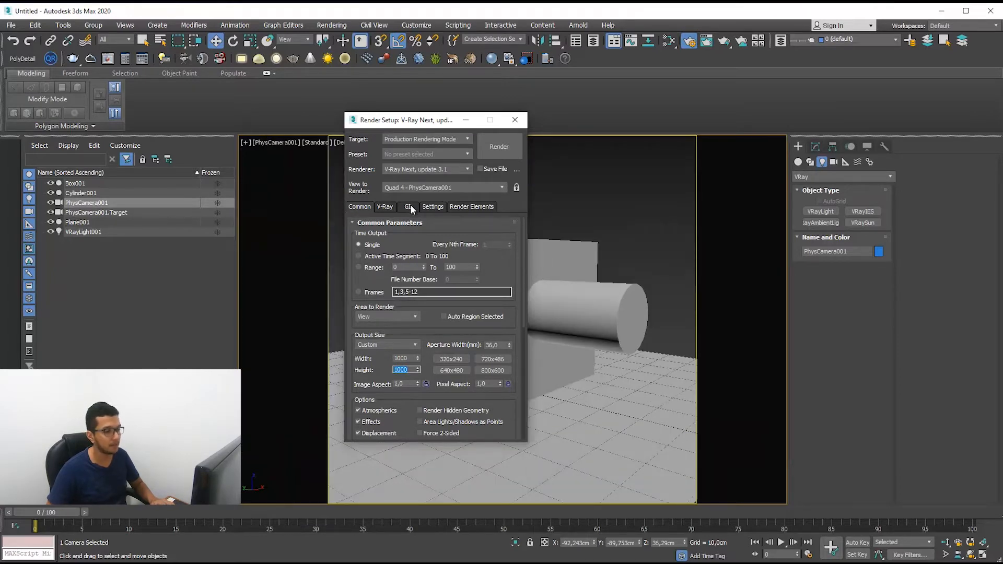
click(385, 207)
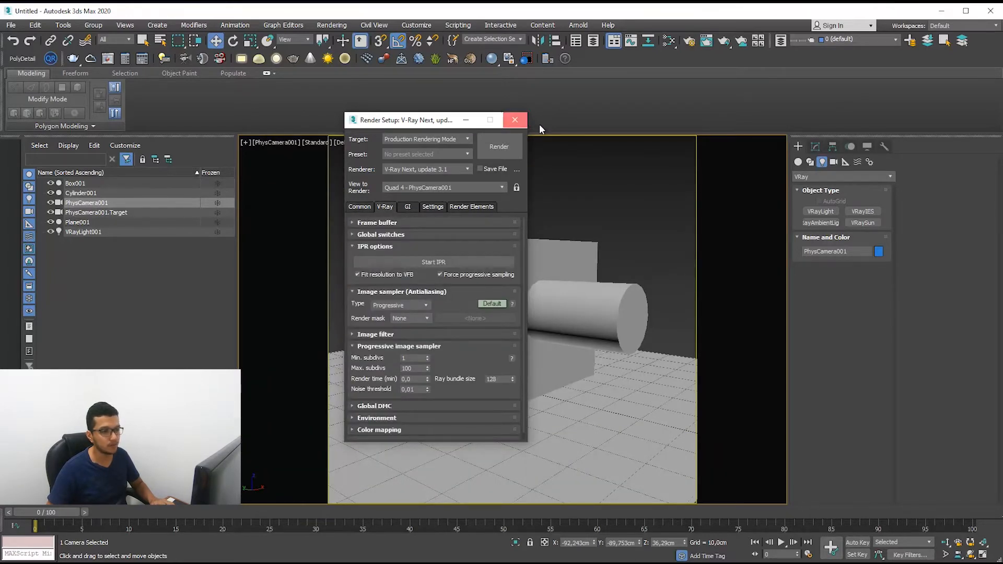
click(514, 120)
Step: Render the camera view to open the V-Ray frame buffer, cancel that render and start interactive rendering
click(724, 42)
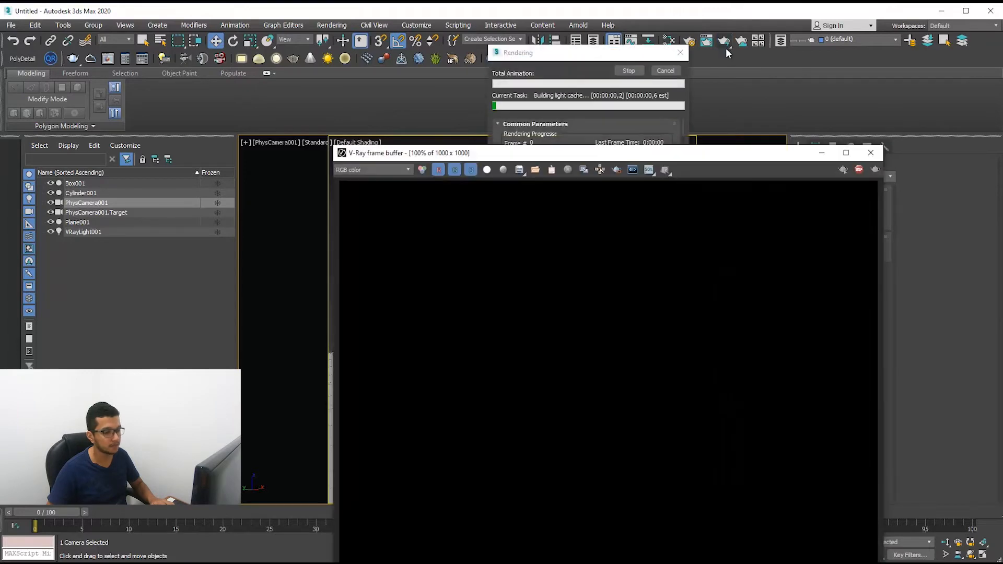
drag(694, 160, 407, 27)
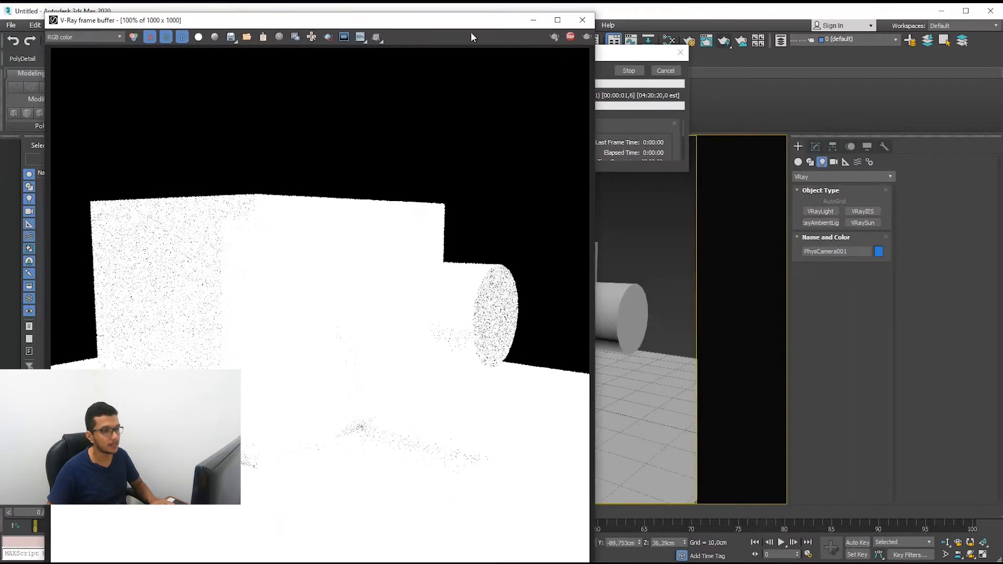
click(663, 70)
click(554, 36)
drag(468, 25, 532, 182)
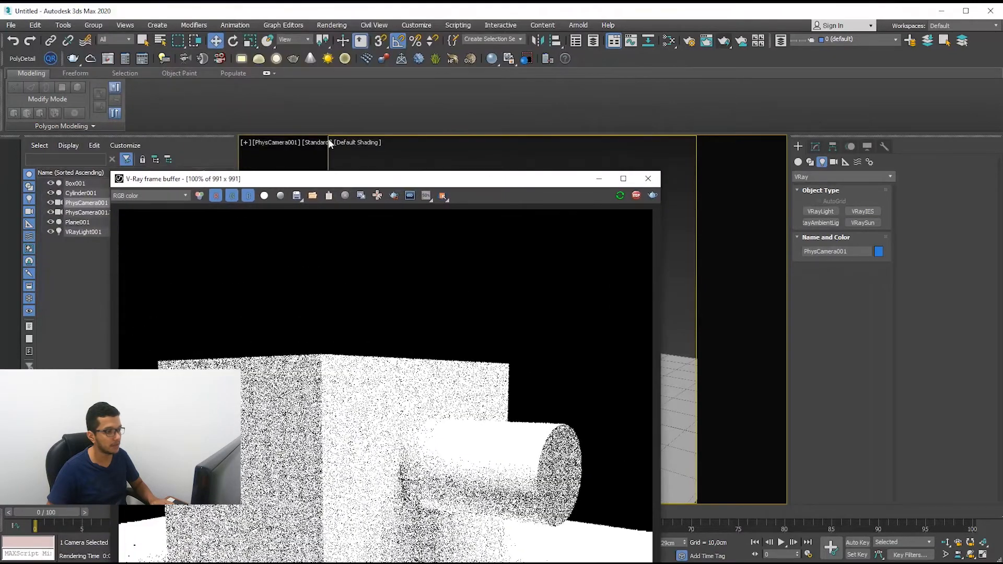
Step: Select the physical camera and set its exposure gain target to 10.5 EV
click(262, 142)
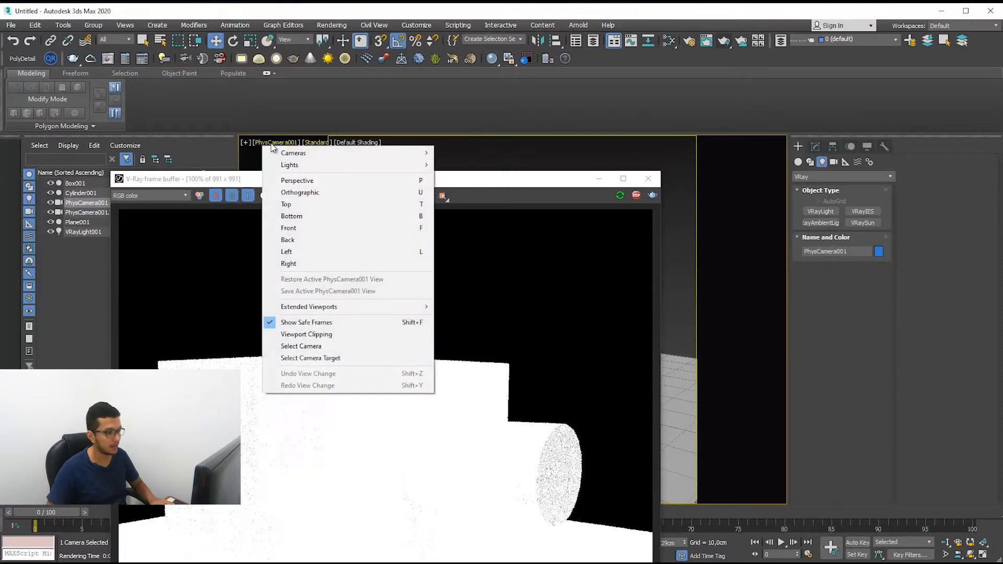
click(300, 346)
drag(491, 184, 412, 42)
click(815, 145)
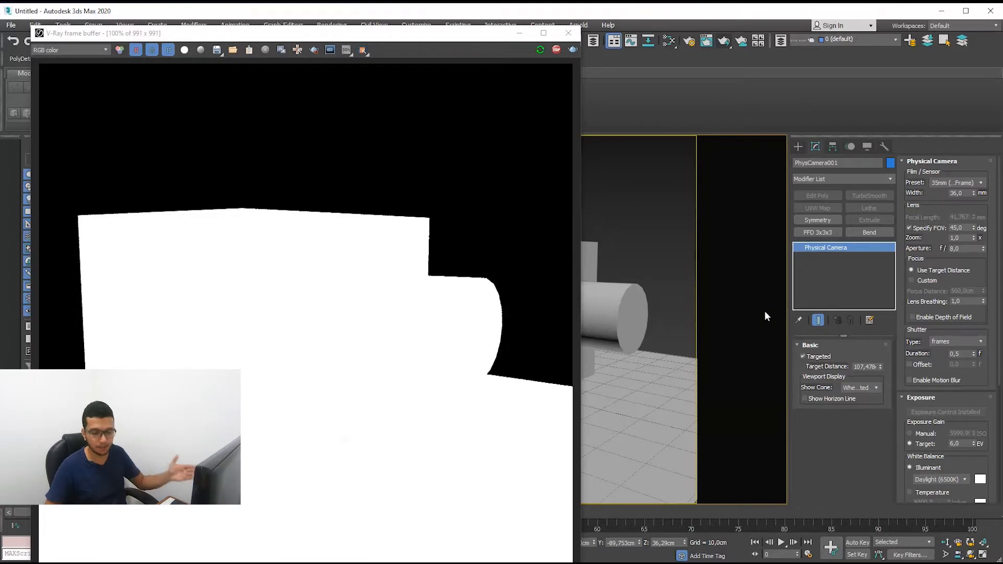
click(975, 441)
click(974, 441)
click(974, 442)
click(974, 442)
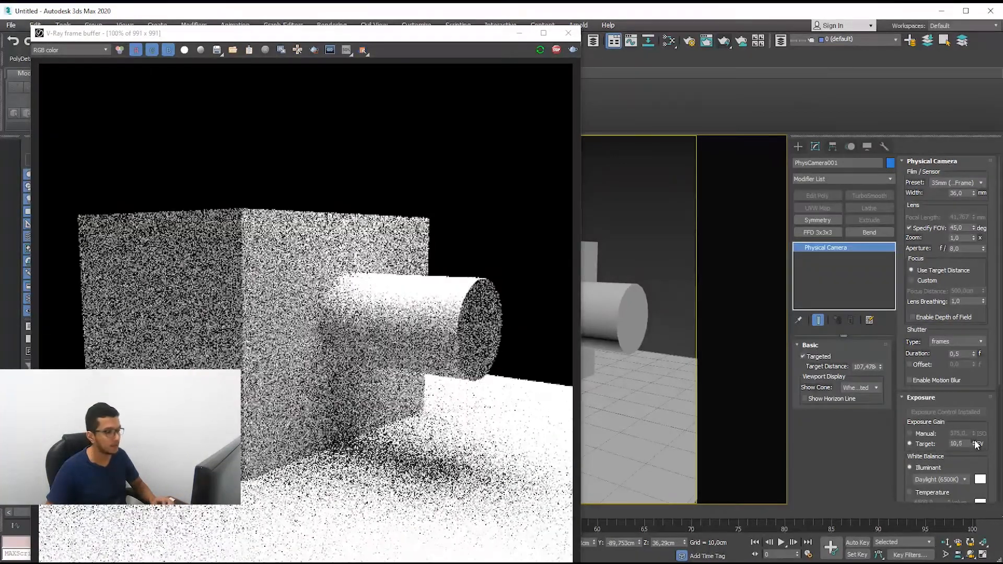
Step: Enlarge the V-Ray frame buffer, enable its Exposure correction and lower Highlight Burn to 0.38
click(974, 442)
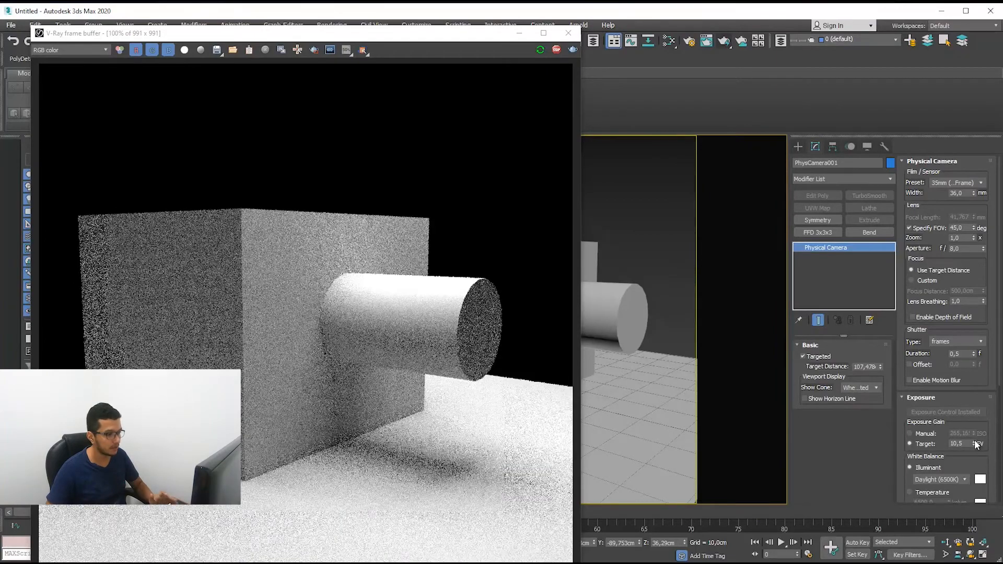
drag(429, 34, 663, 2)
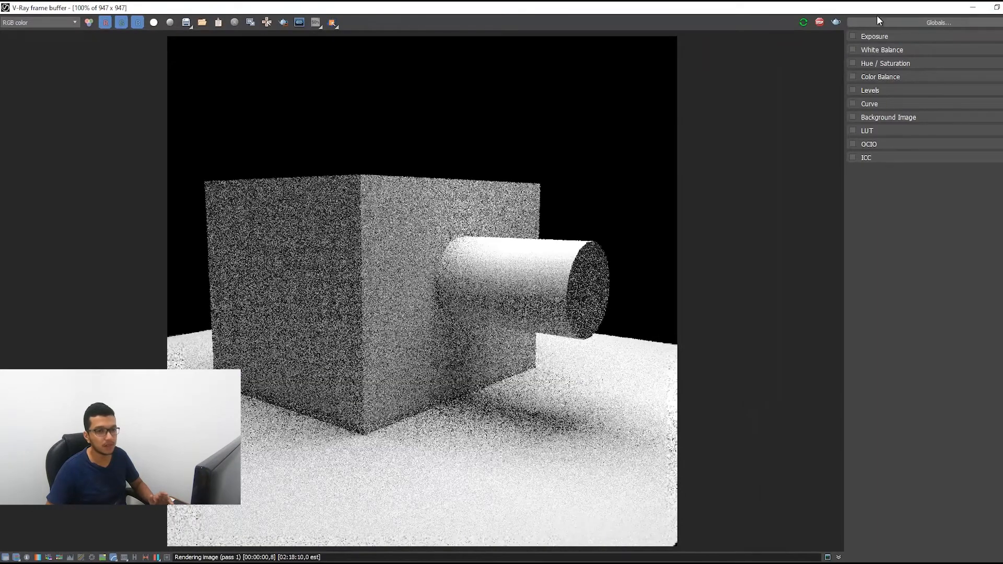
click(875, 38)
click(853, 36)
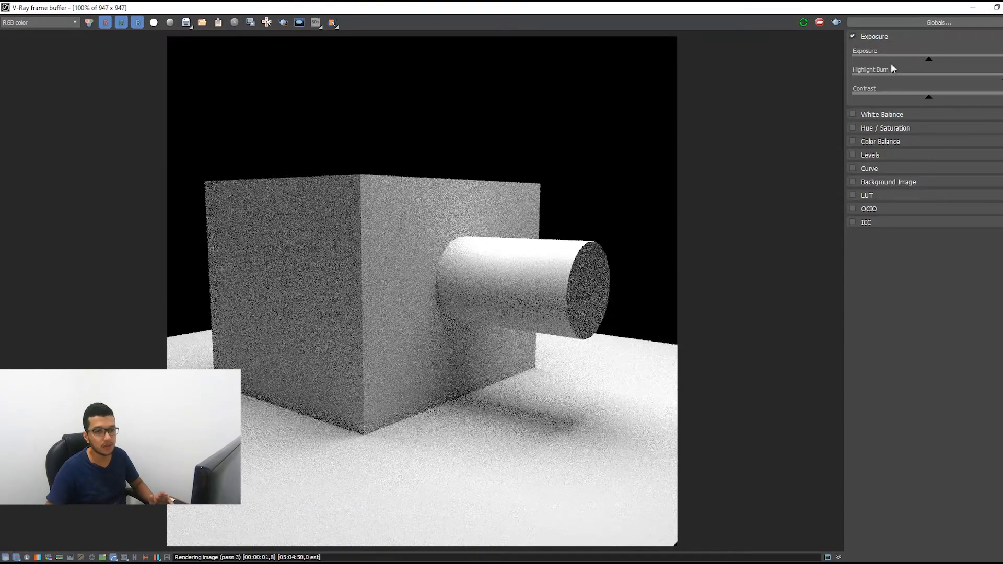
drag(1002, 79, 897, 76)
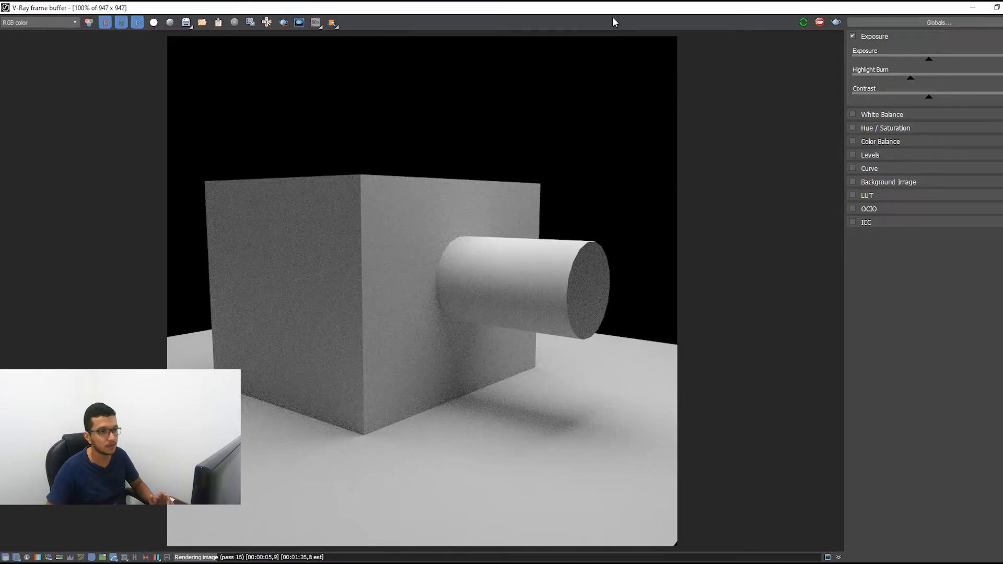
Step: Switch the V-Ray image sampler to Bucket with a bucket width of 24, then close the render setup
drag(684, 10, 287, 189)
click(691, 44)
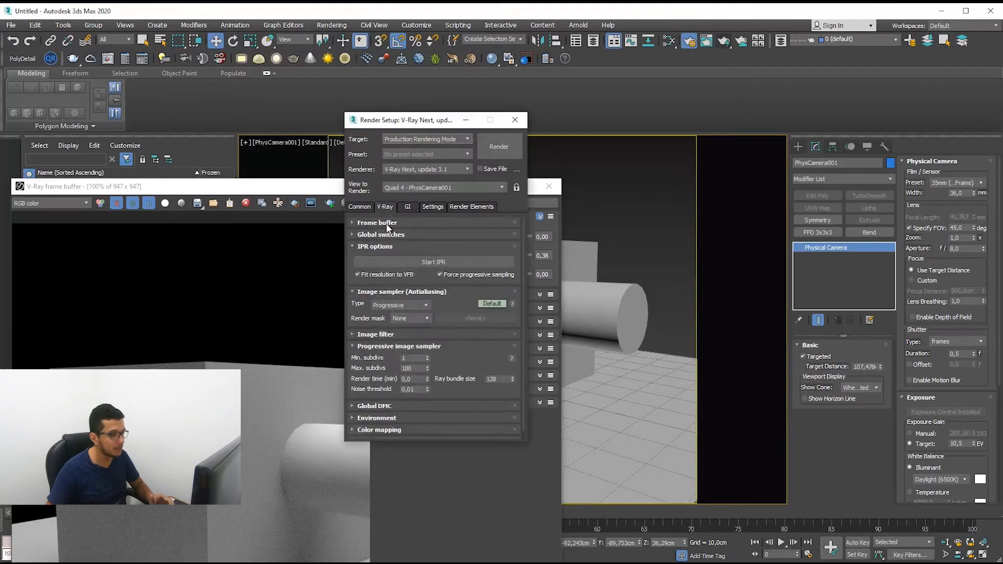
click(383, 308)
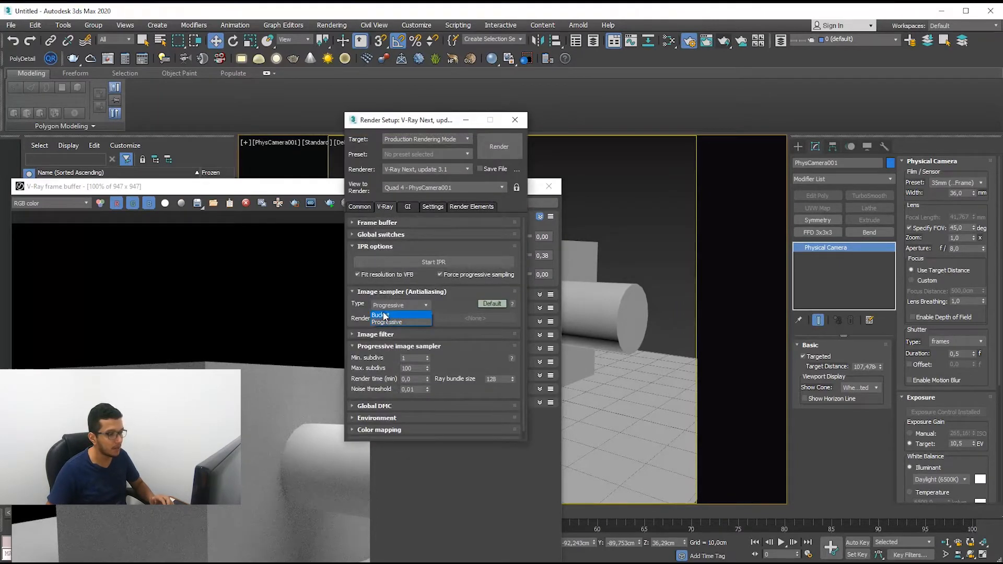
click(397, 312)
double_click(503, 368)
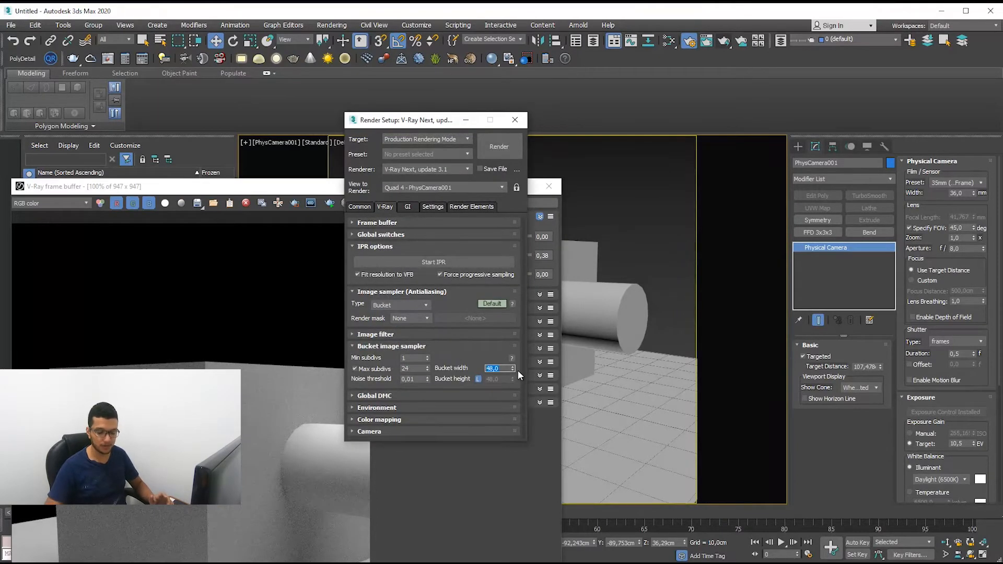
key(Return)
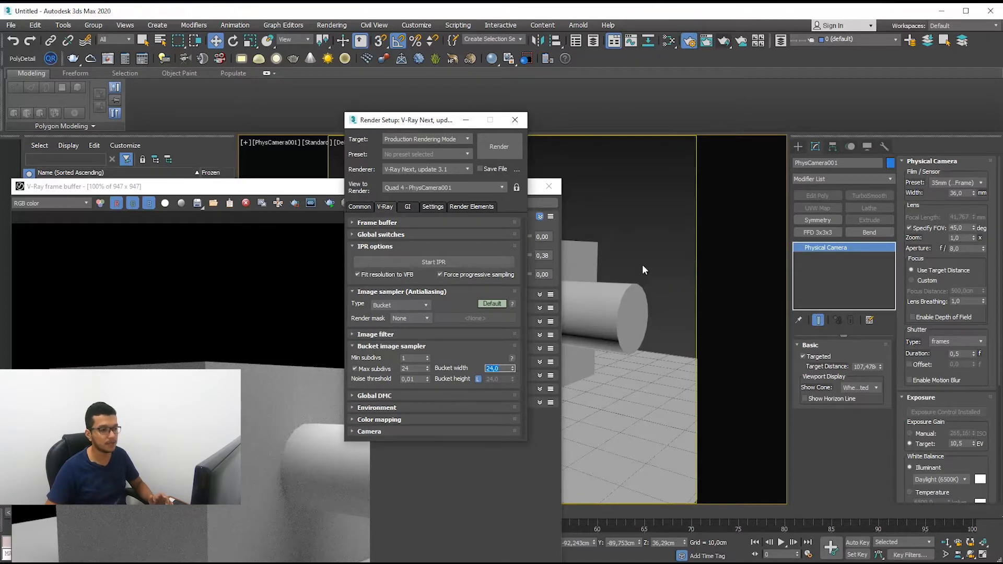
click(515, 121)
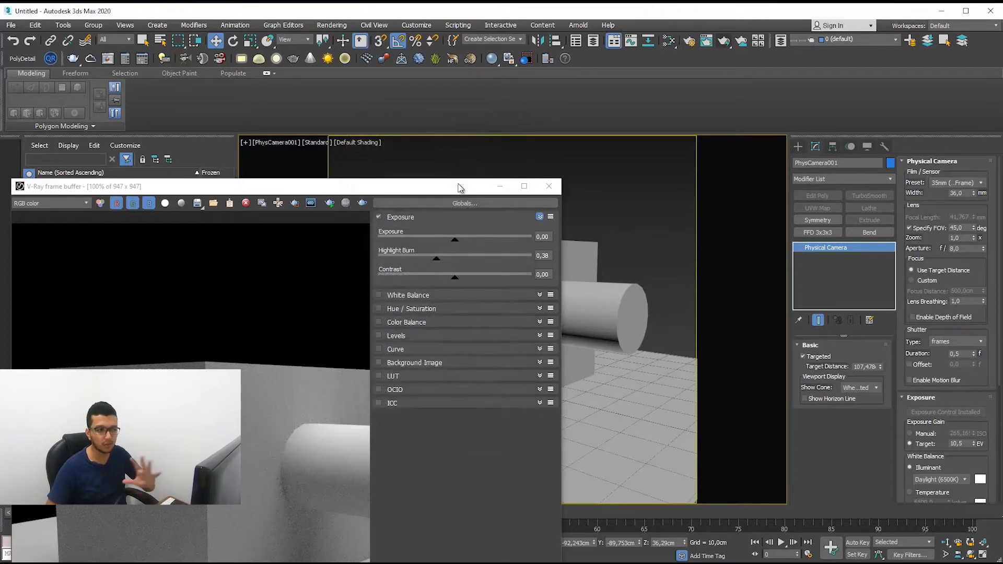
Step: Hide the colour corrections in the frame buffer and start a production render of the camera view
drag(447, 190, 643, 42)
double_click(644, 42)
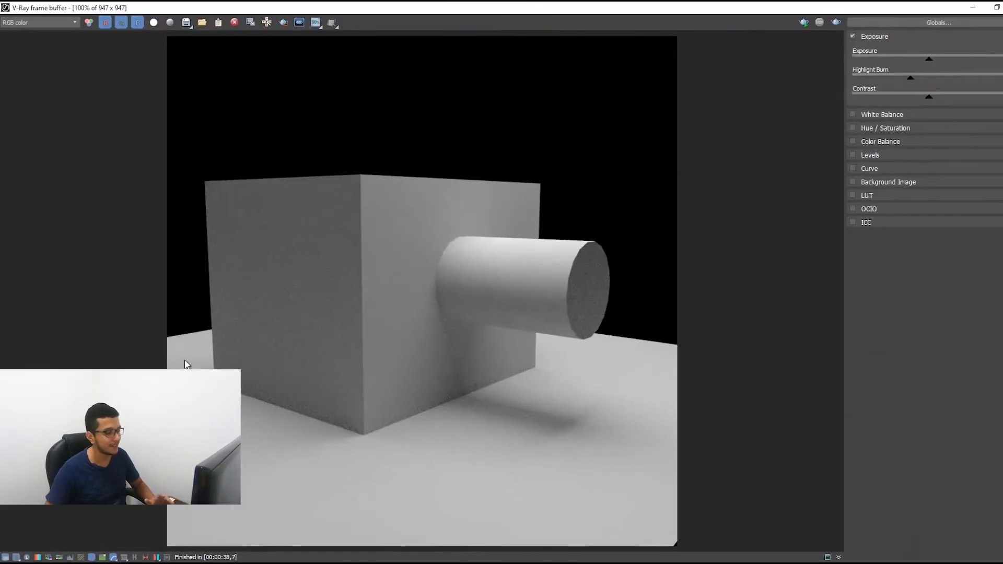
click(5, 557)
drag(500, 8, 370, 26)
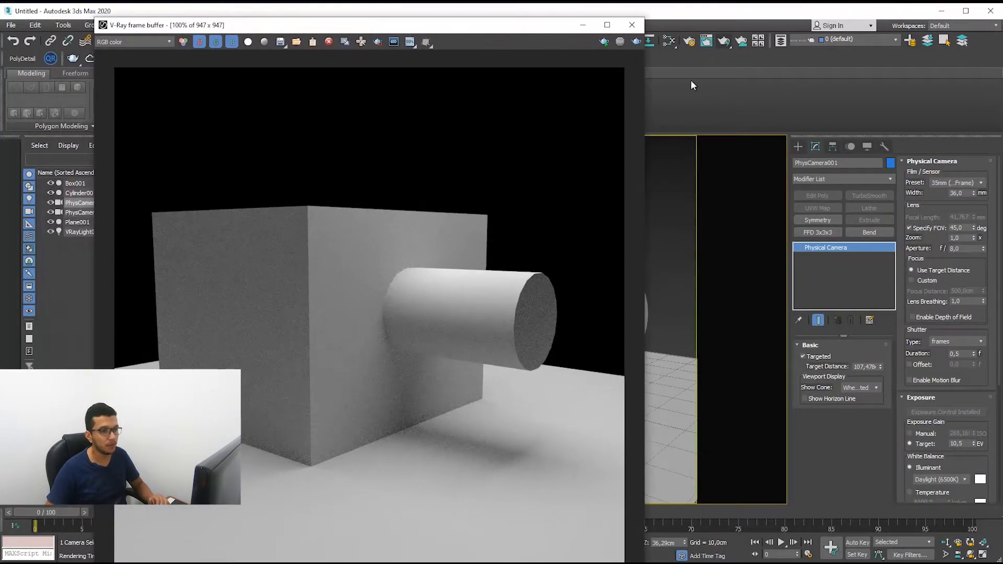
click(636, 42)
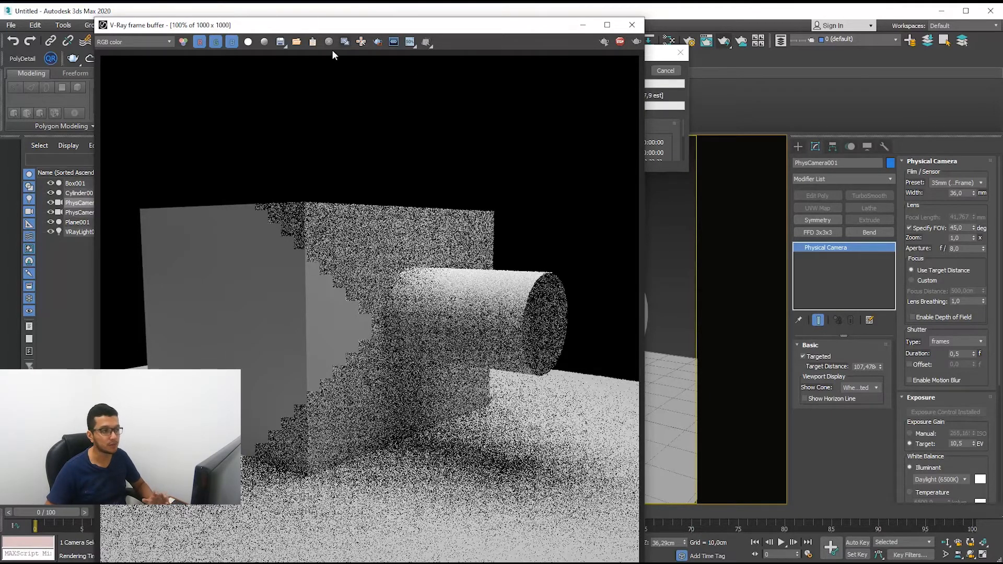
Step: Make the render buckets follow the pointer to resolve the cylinder's end first, then cancel the render
click(360, 42)
scroll(566, 264, up, 1)
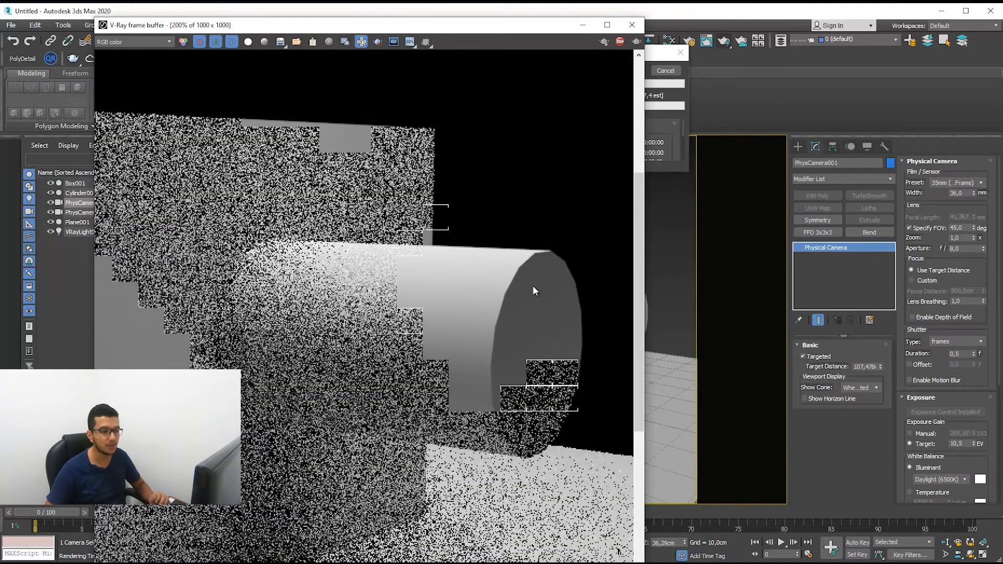
scroll(532, 290, down, 1)
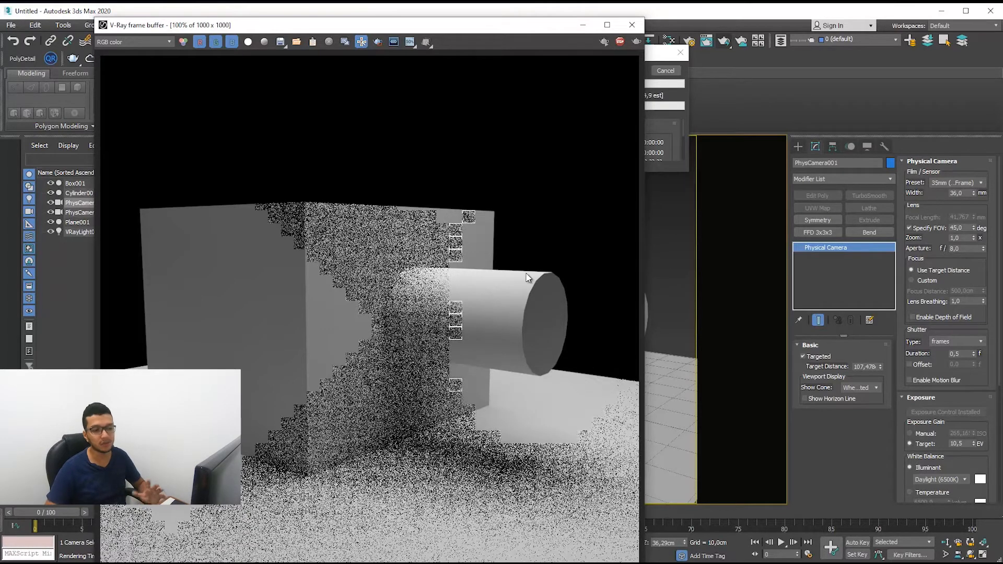
drag(549, 28, 413, 57)
click(666, 71)
Step: Set the cylinder's sides to 32 and render the camera view again
click(618, 313)
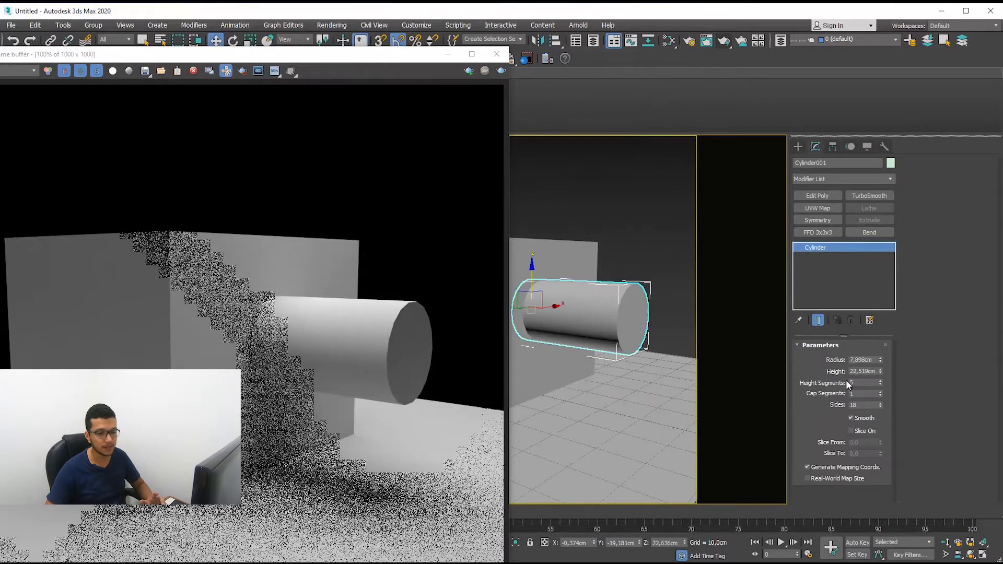
text(32)
key(Return)
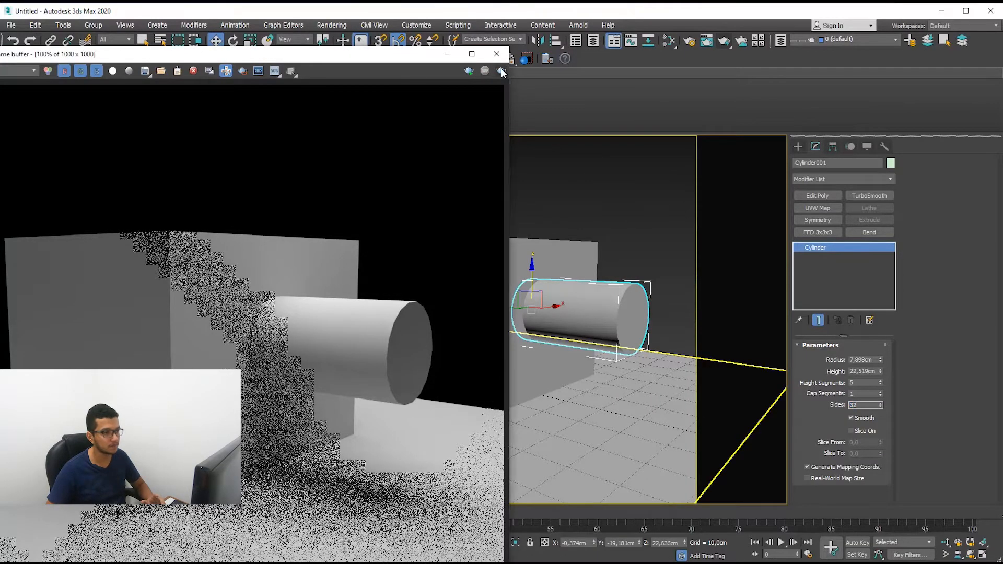
click(501, 72)
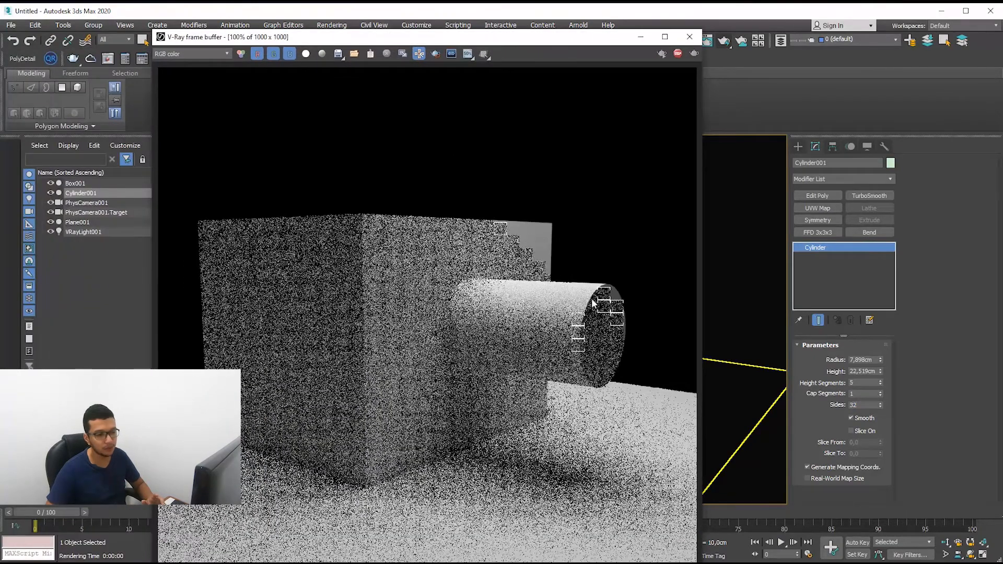
Step: Examine the rendered cylinder's end, its joint with the box and the box edges close up
scroll(594, 313, up, 1)
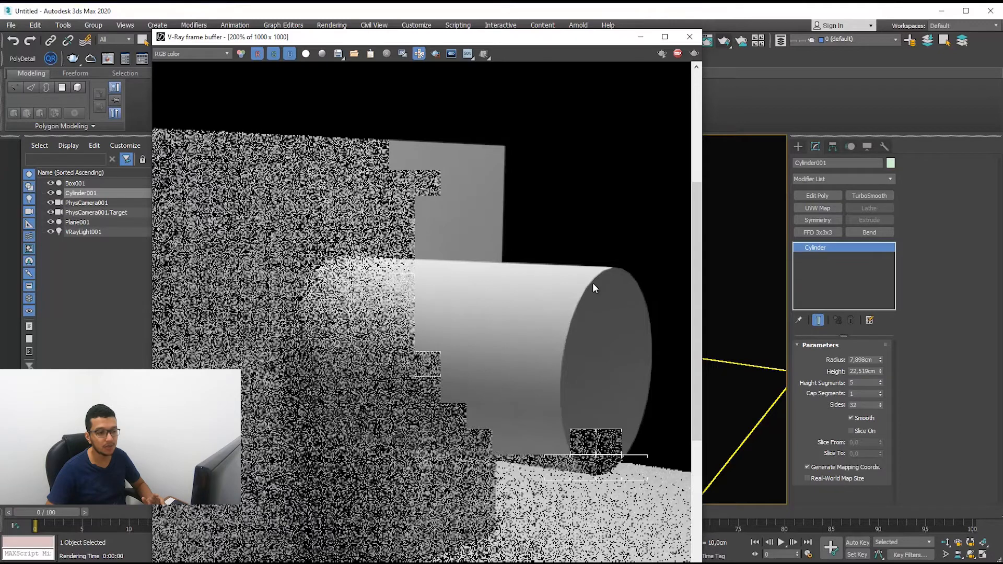
scroll(594, 287, down, 1)
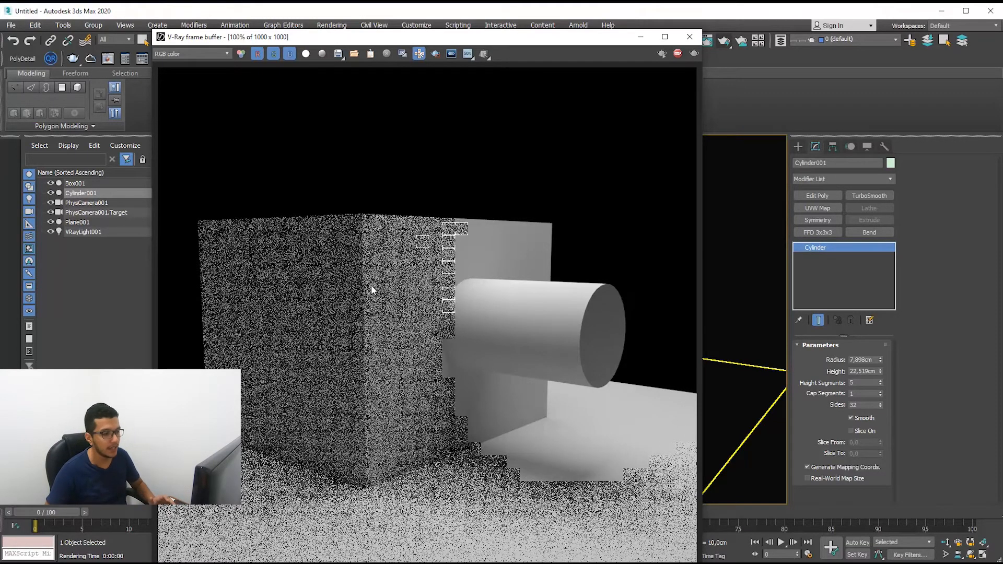
scroll(449, 313, up, 1)
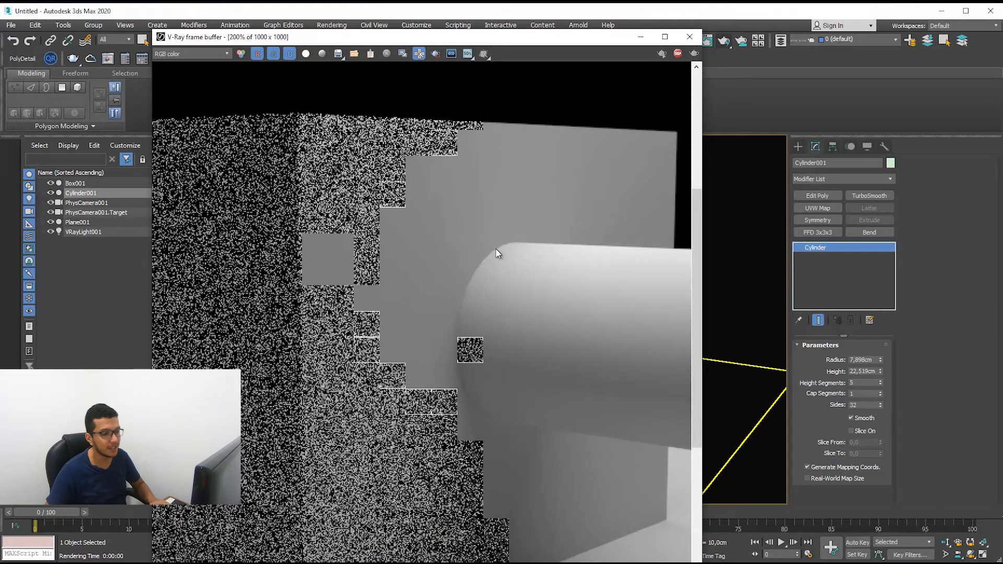
scroll(486, 296, down, 1)
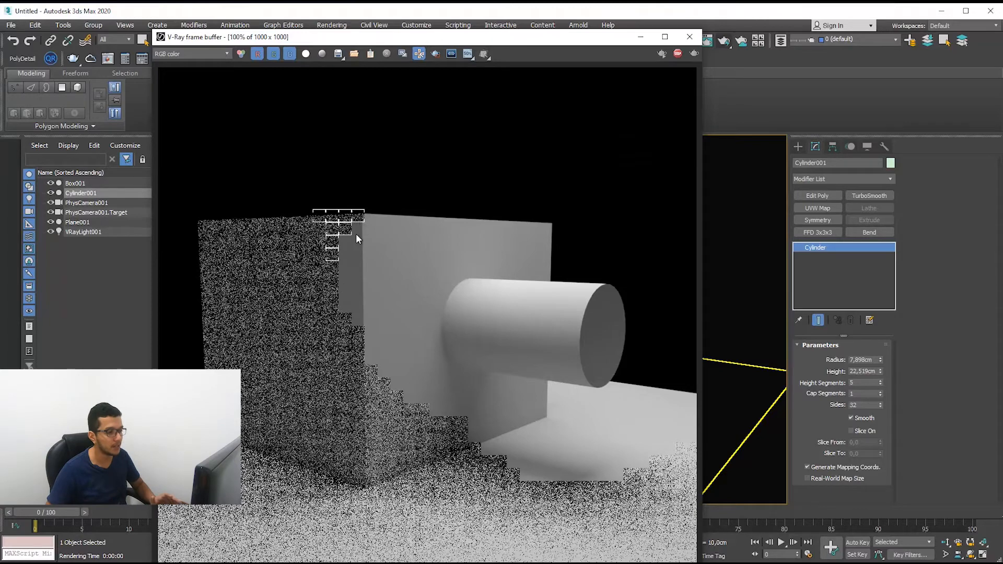
scroll(359, 224, up, 1)
scroll(371, 262, down, 1)
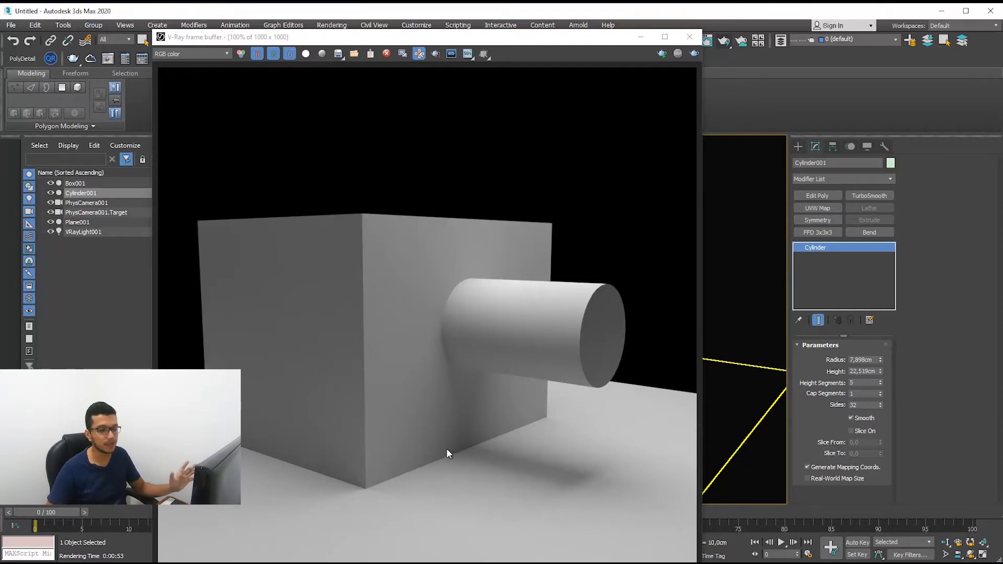
scroll(614, 264, up, 2)
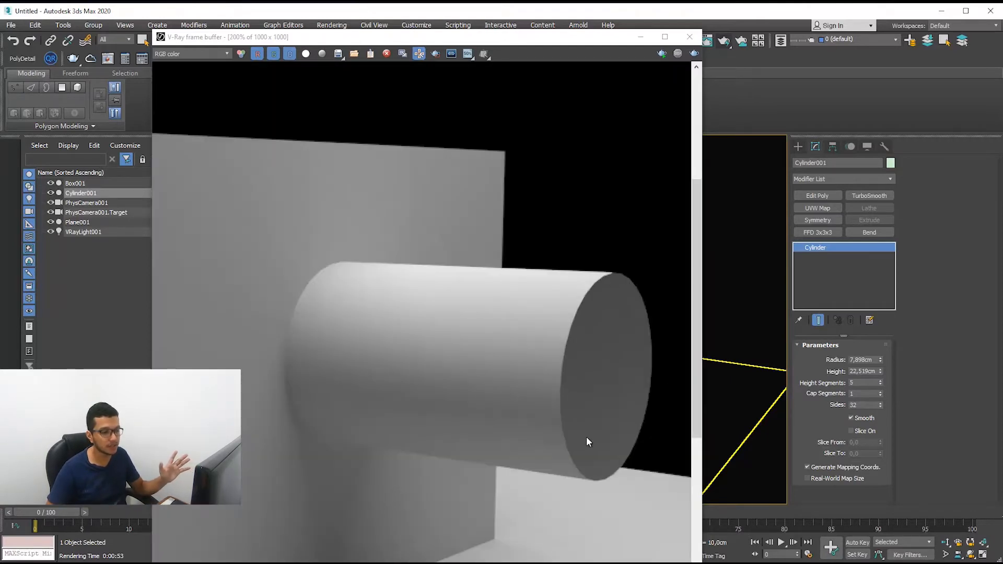
scroll(587, 438, down, 2)
Step: Add a VRayEdgesTex map, connect it to the VRayMtl's diffuse map and enlarge the material's preview
click(640, 37)
key(m)
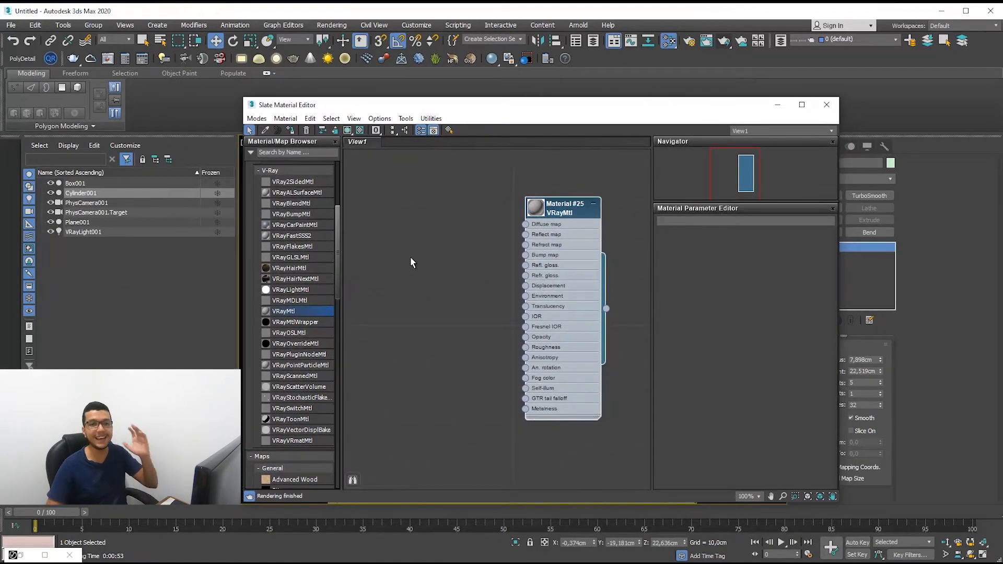
right_click(395, 253)
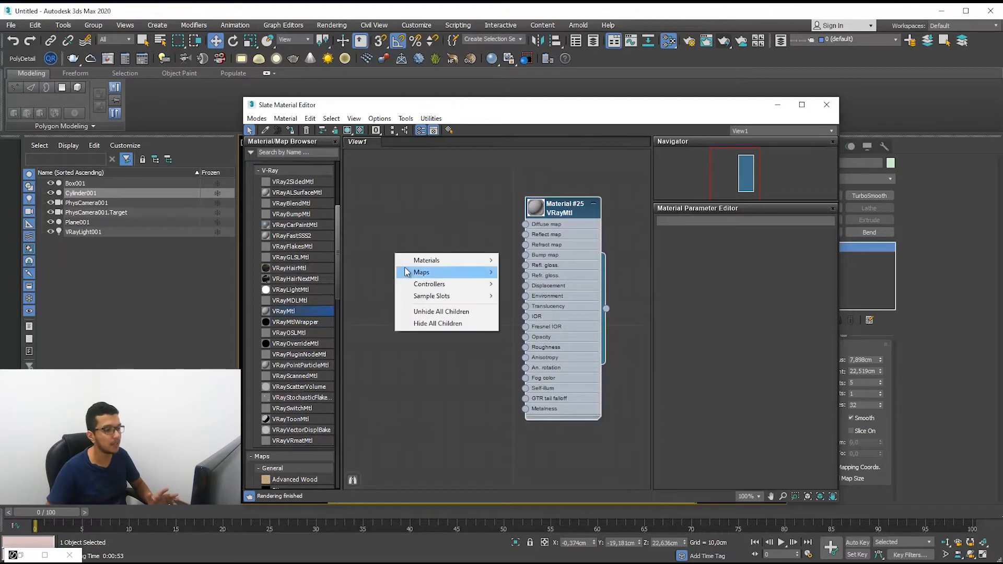
mouse_move(419, 273)
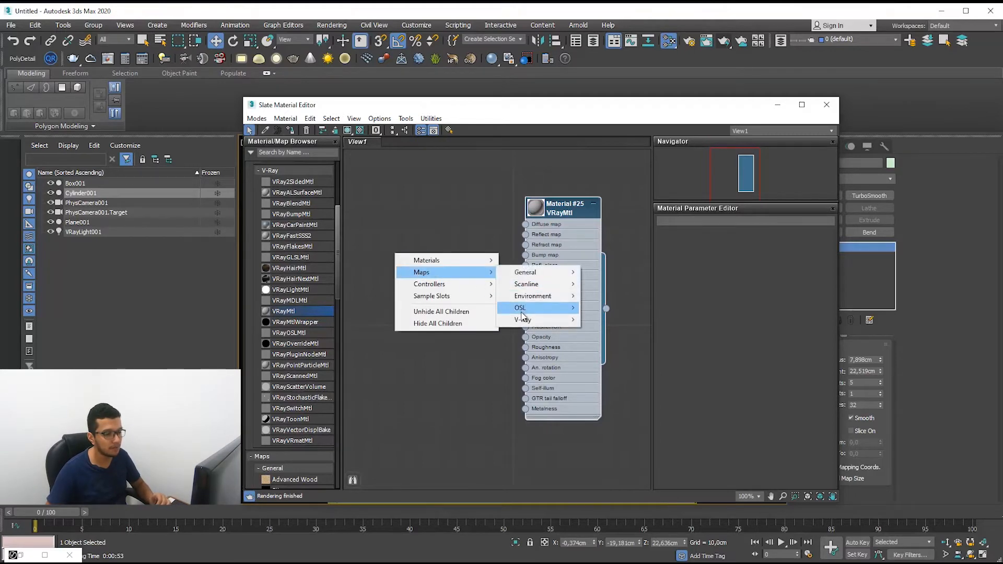
mouse_move(528, 320)
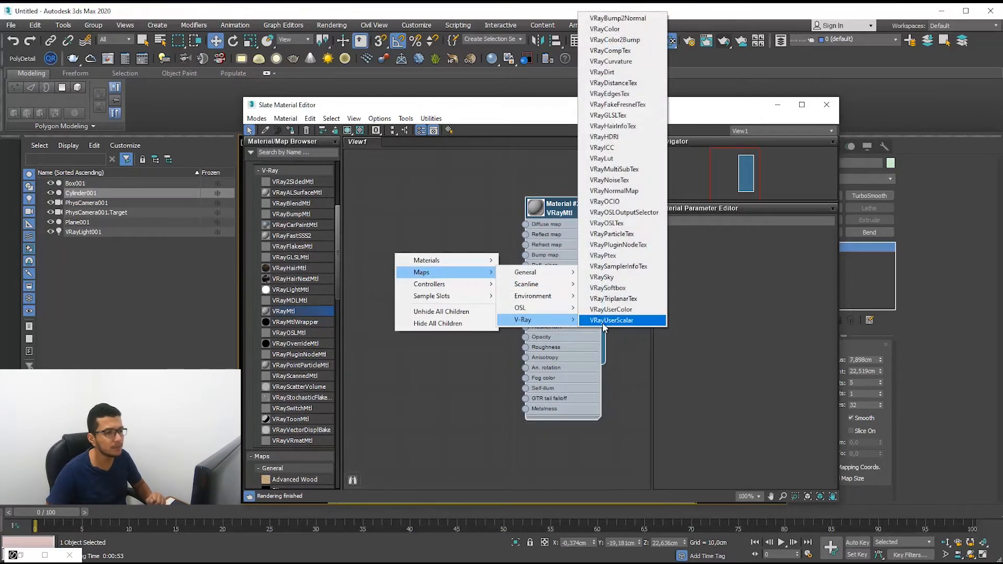
click(611, 93)
drag(389, 268, 424, 237)
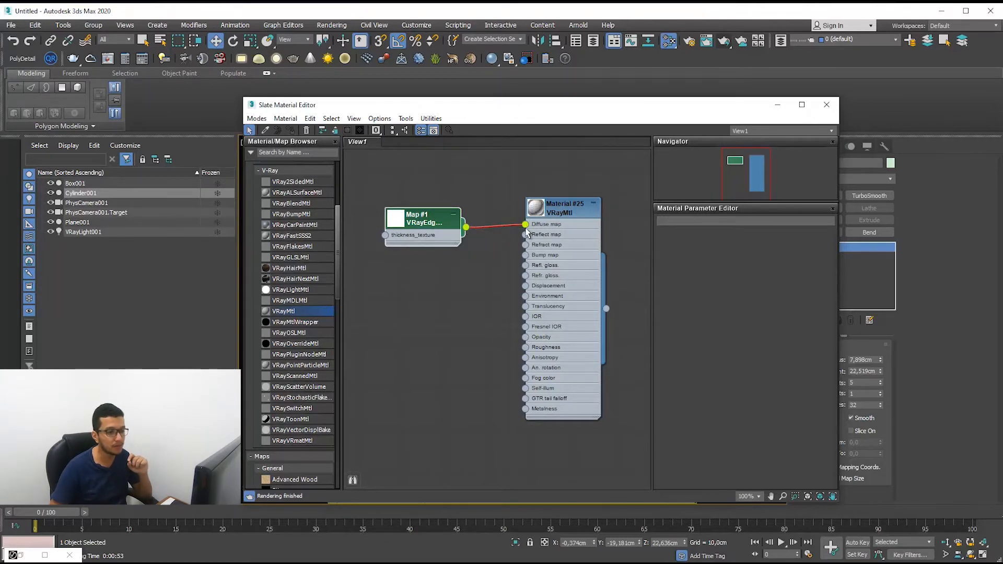
double_click(535, 208)
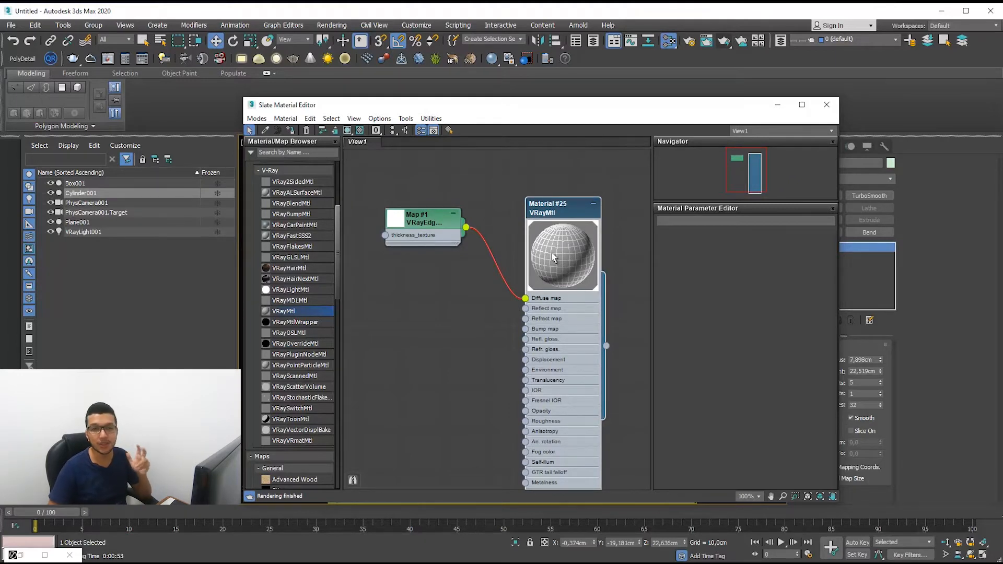
Step: Reopen the V-Ray frame buffer, define a render region around the cylinder's free end and render it
click(777, 104)
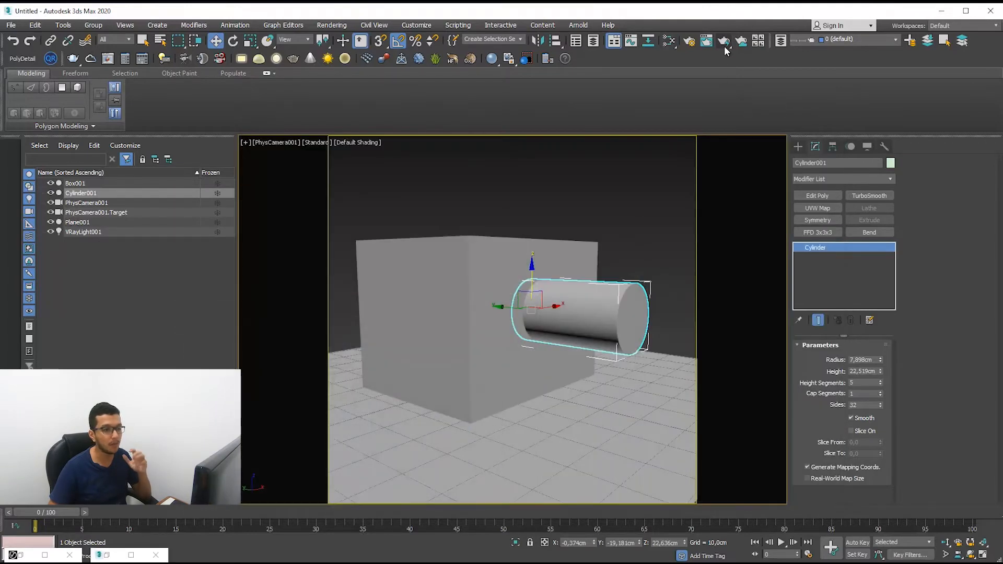
right_click(520, 342)
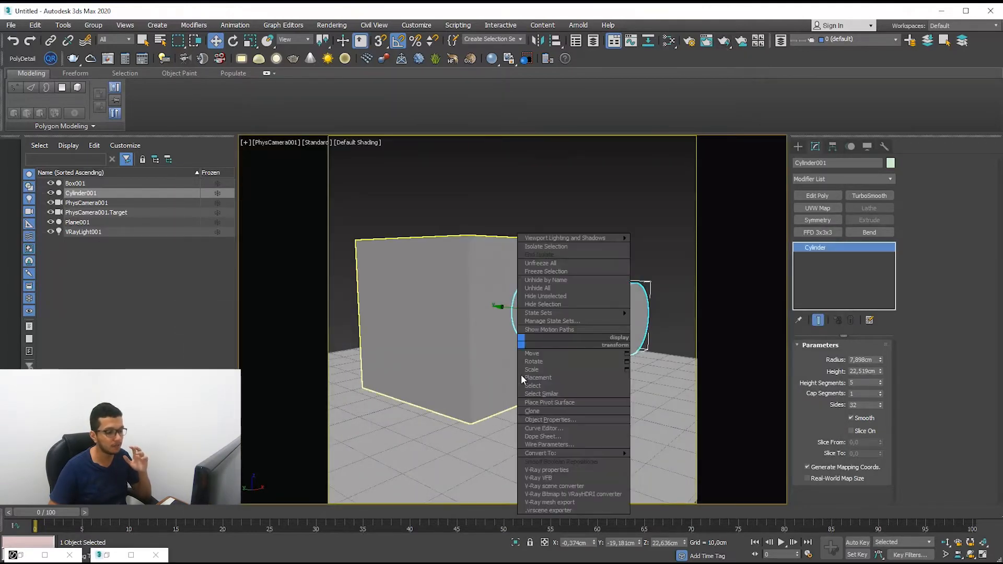
click(538, 476)
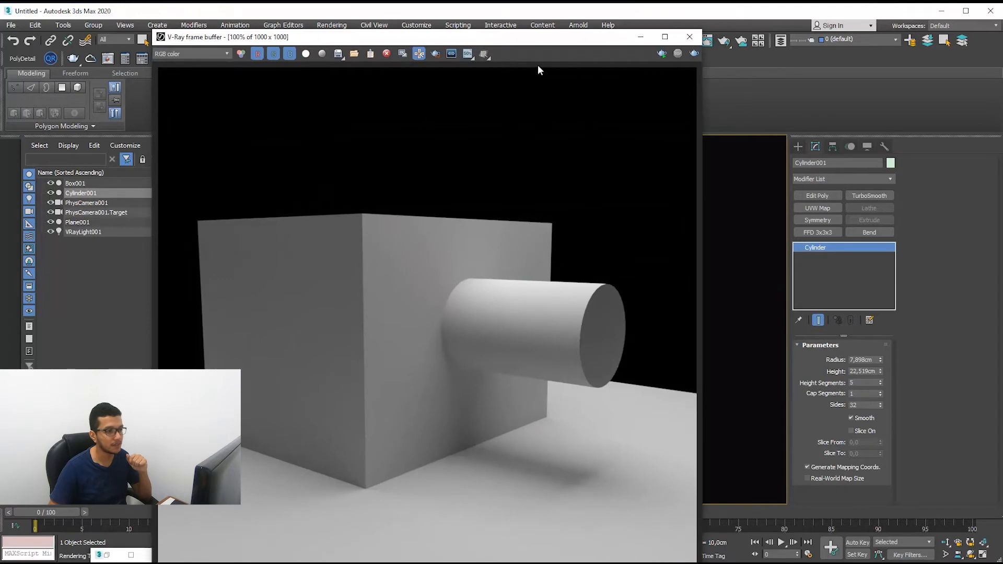
click(435, 54)
drag(503, 252, 623, 413)
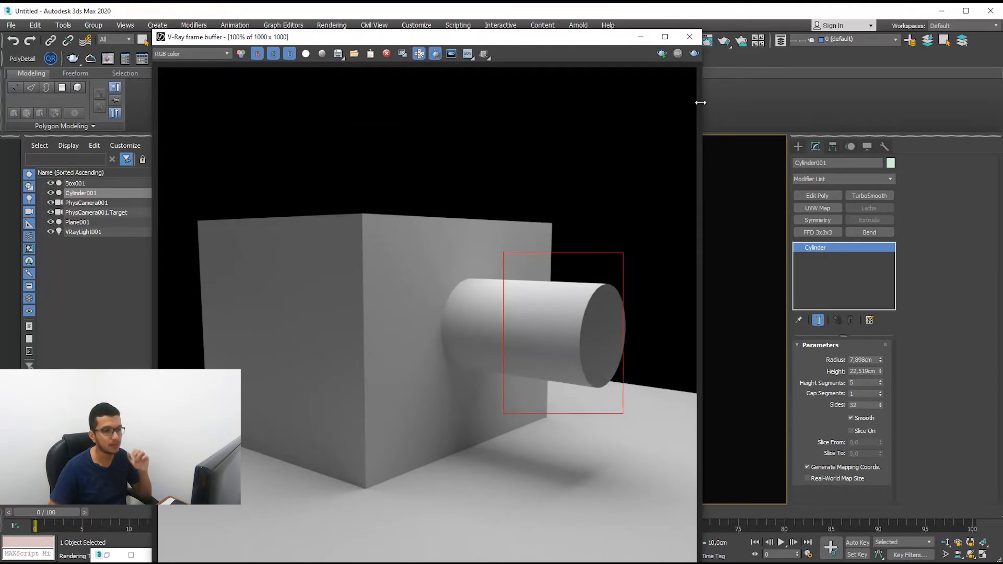
click(694, 53)
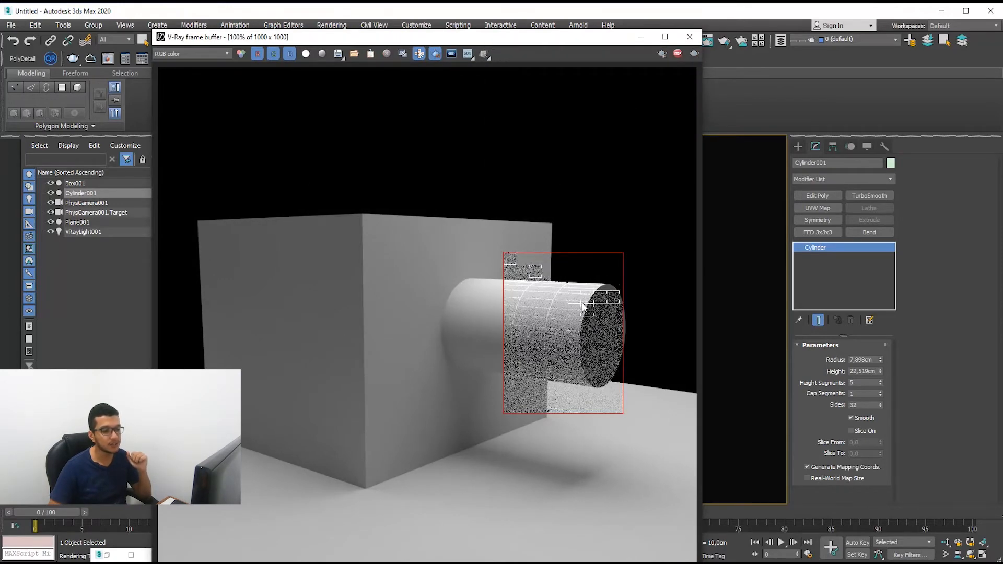
scroll(581, 302, up, 1)
scroll(529, 317, down, 1)
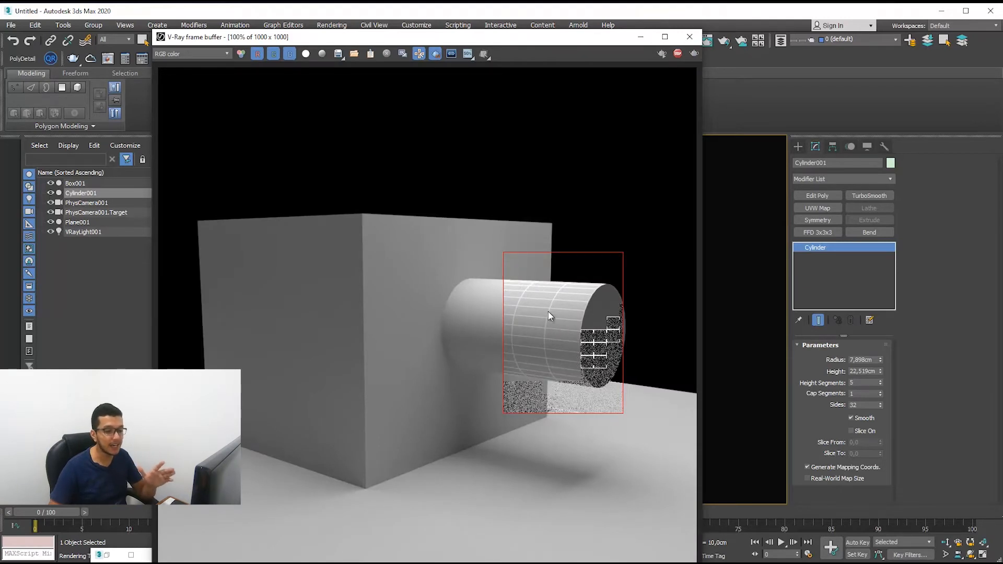
Step: Redefine the render region around the whole cylinder, including its joint with the box, and render it
scroll(552, 323, up, 1)
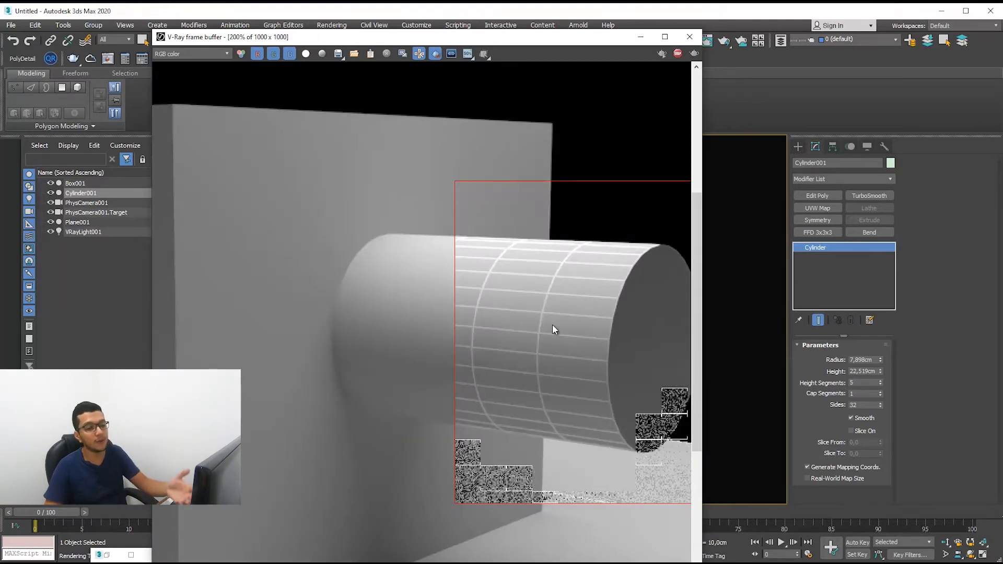
scroll(553, 324, down, 1)
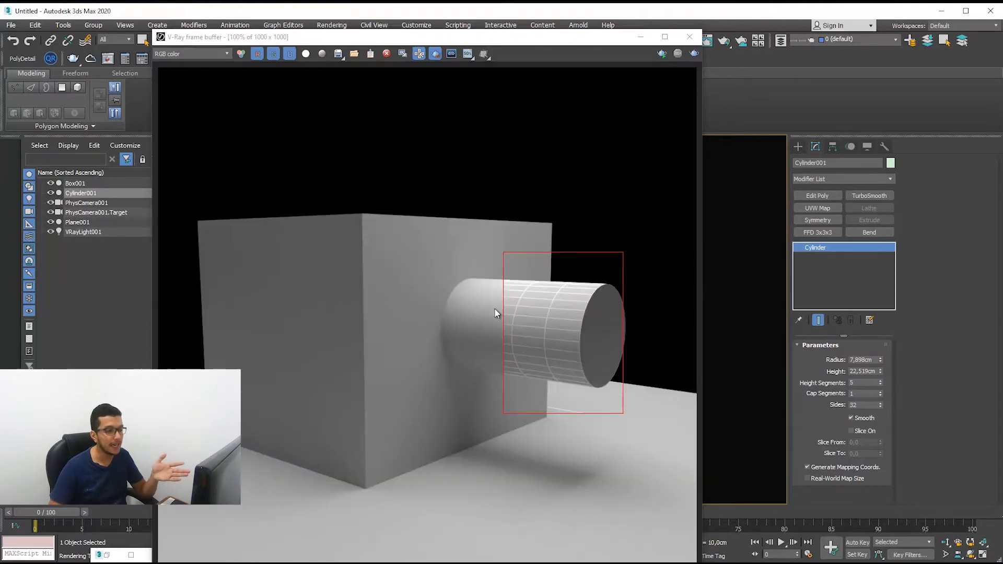
drag(434, 262, 629, 395)
click(692, 54)
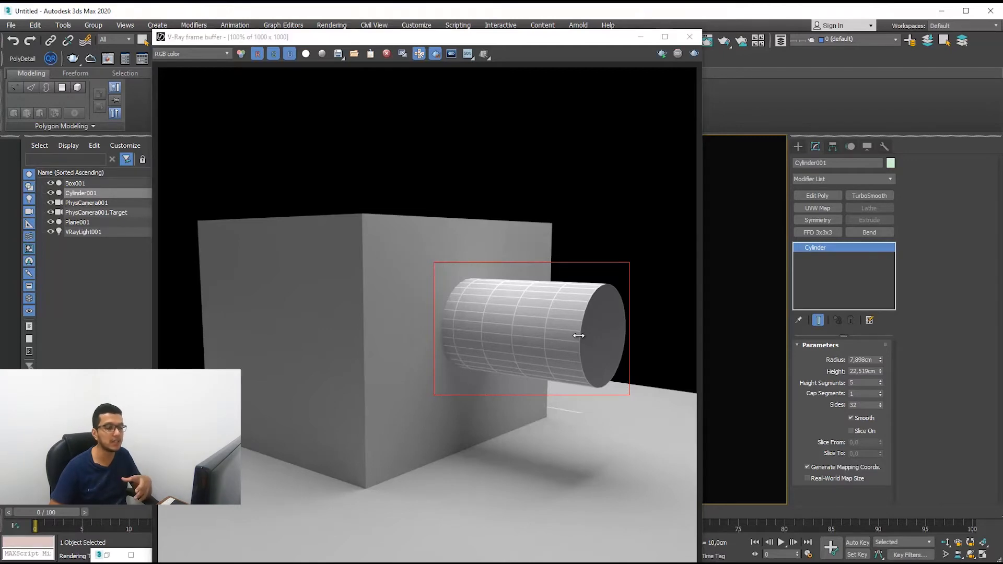
Step: Reopen the Slate Material Editor and move the VRayEdgesTex connection from the VRayMtl's diffuse map to its bump map
drag(626, 35, 533, 23)
click(669, 42)
drag(448, 245, 437, 299)
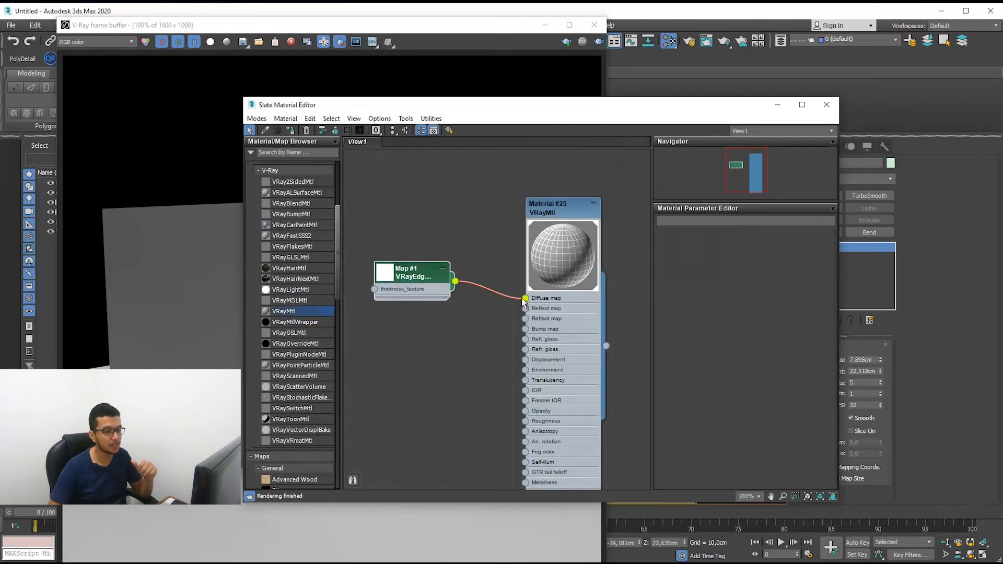
Step: Render a region around the cylinder and its joint with the box, and examine the edges with the bump map applied
click(148, 242)
drag(340, 259, 568, 430)
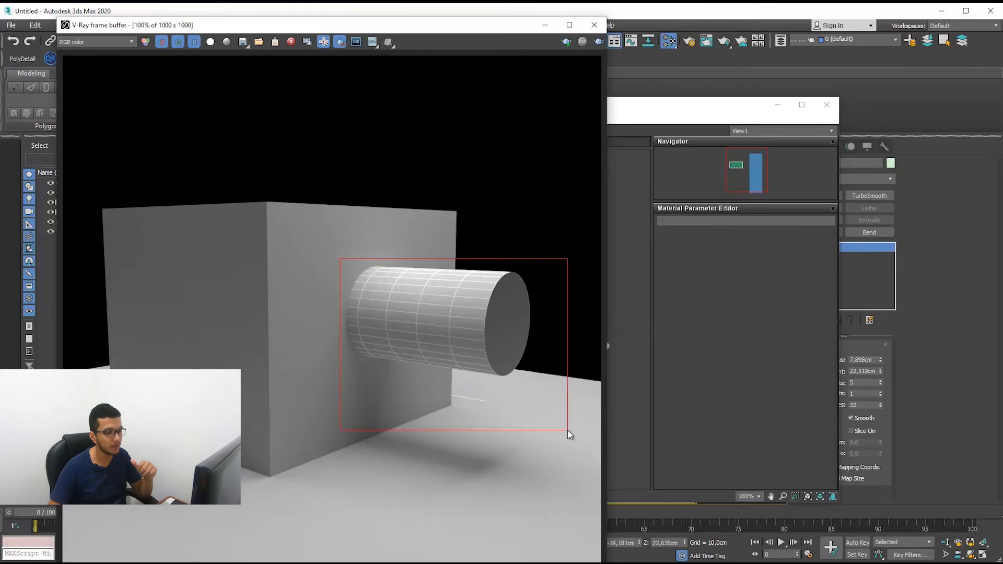
click(599, 41)
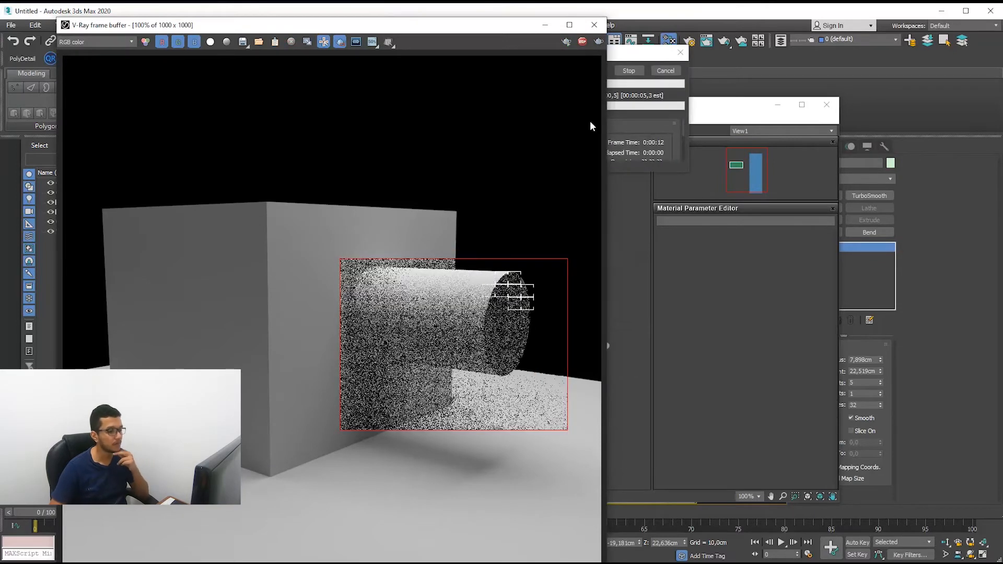
scroll(496, 300, up, 1)
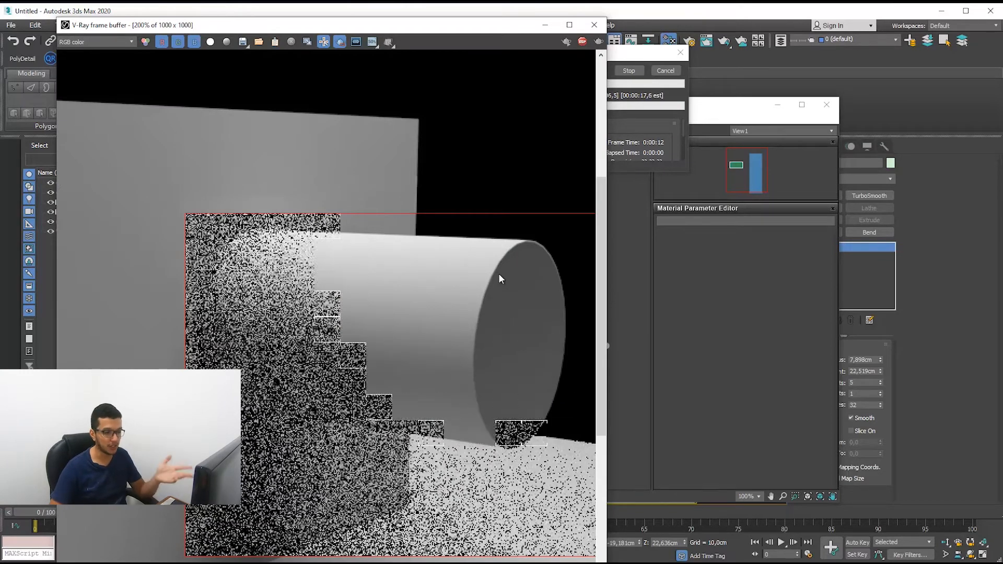
scroll(499, 278, down, 1)
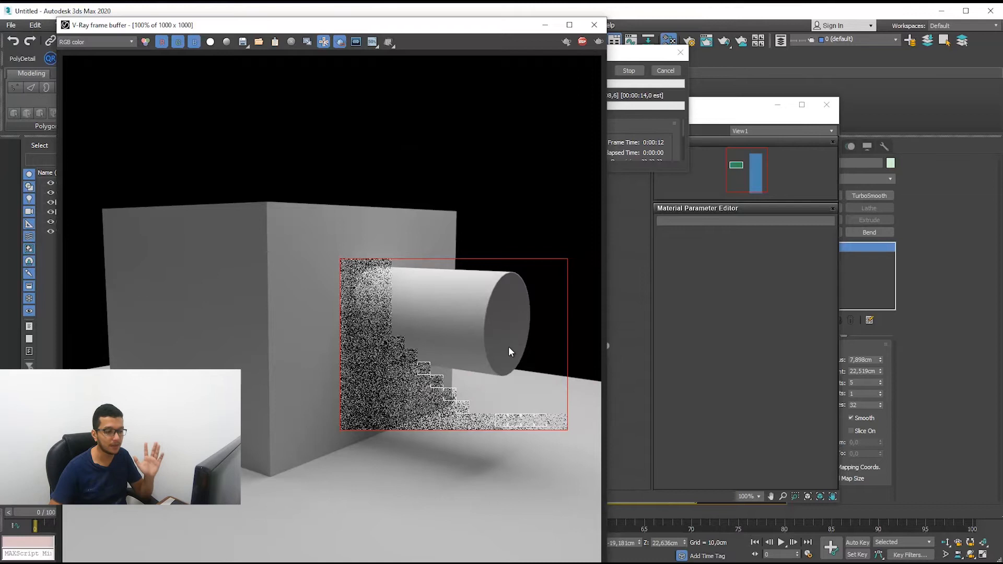
scroll(507, 314, up, 1)
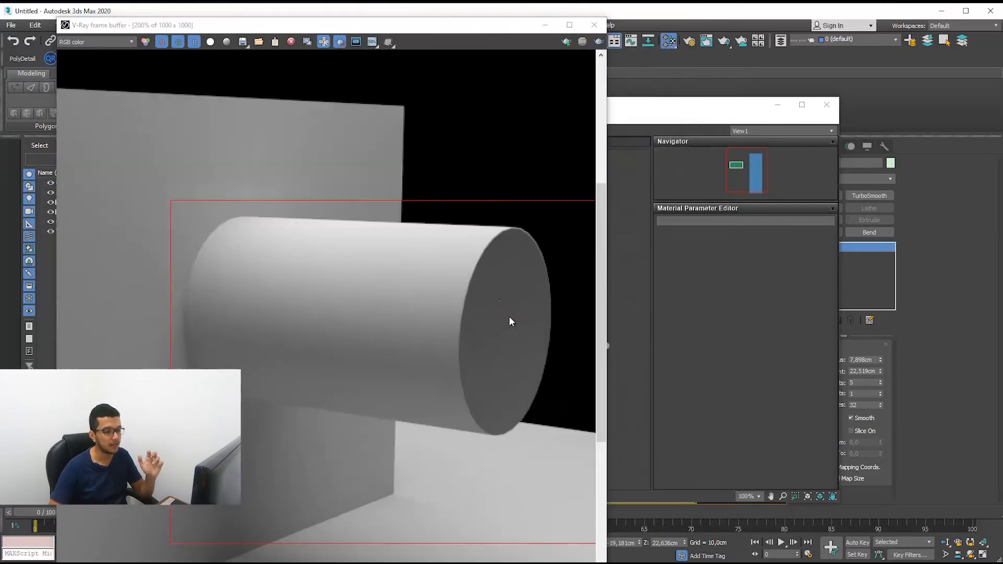
Step: Set the VRayEdgesTex map's rounded corners radius to 1 cm
click(623, 220)
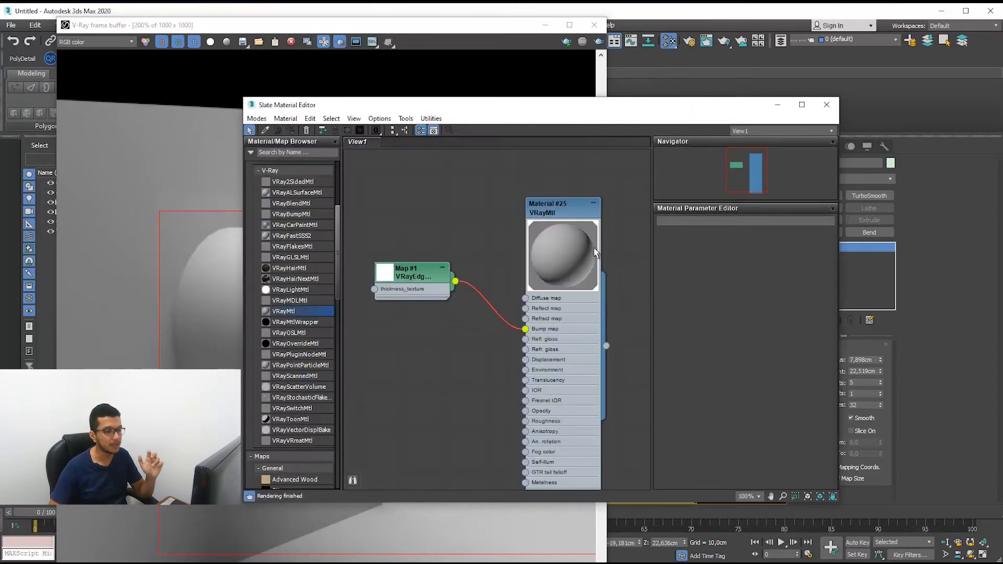
double_click(433, 285)
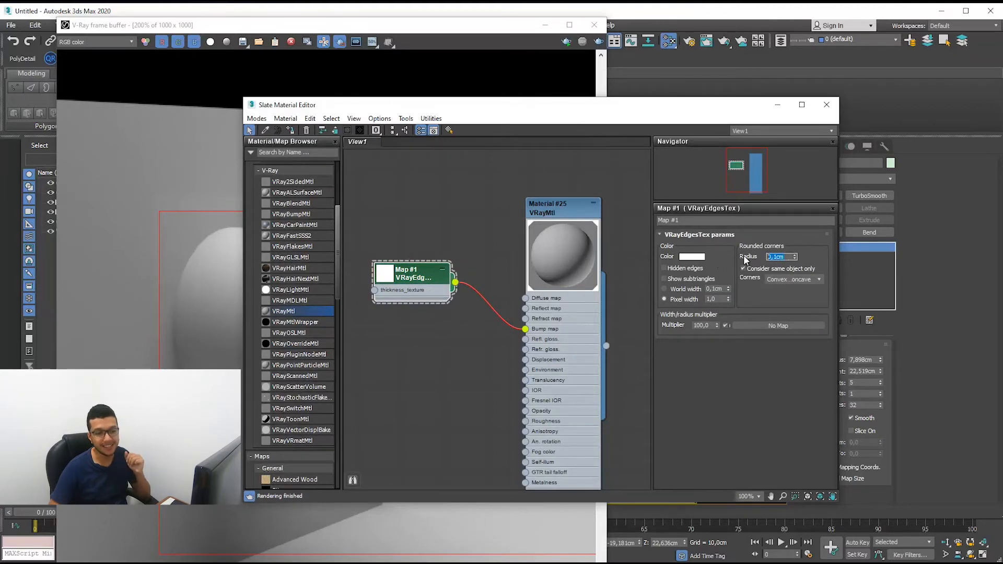
text(1)
key(Return)
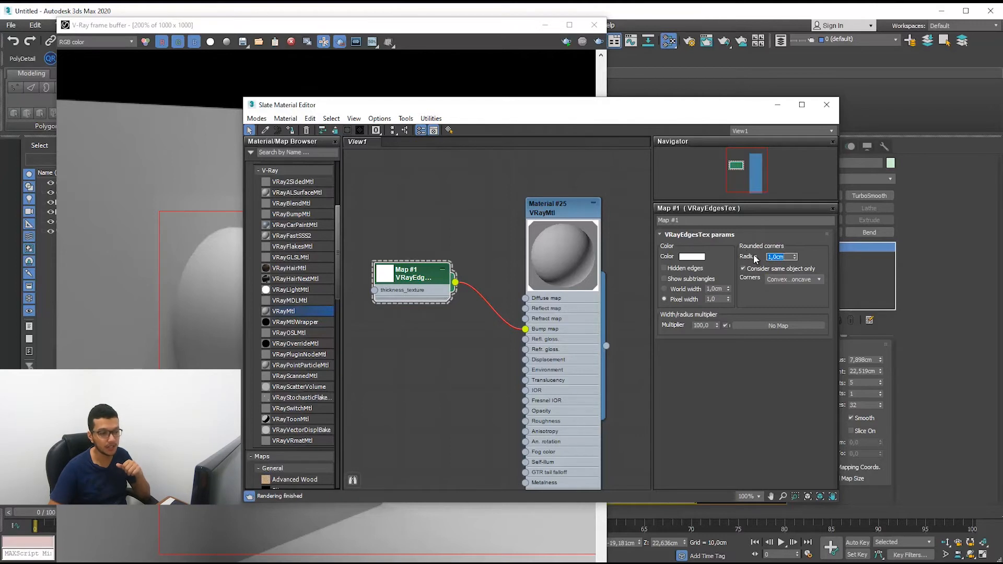
Step: Render a small region over the upper part of the cylinder's free end and examine its rim
click(208, 255)
drag(451, 265, 541, 342)
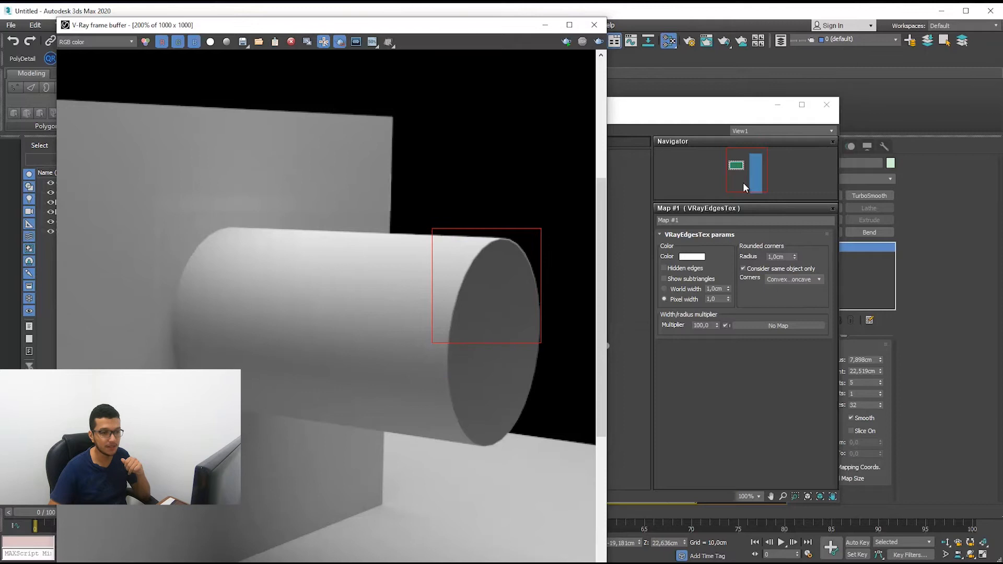
click(599, 42)
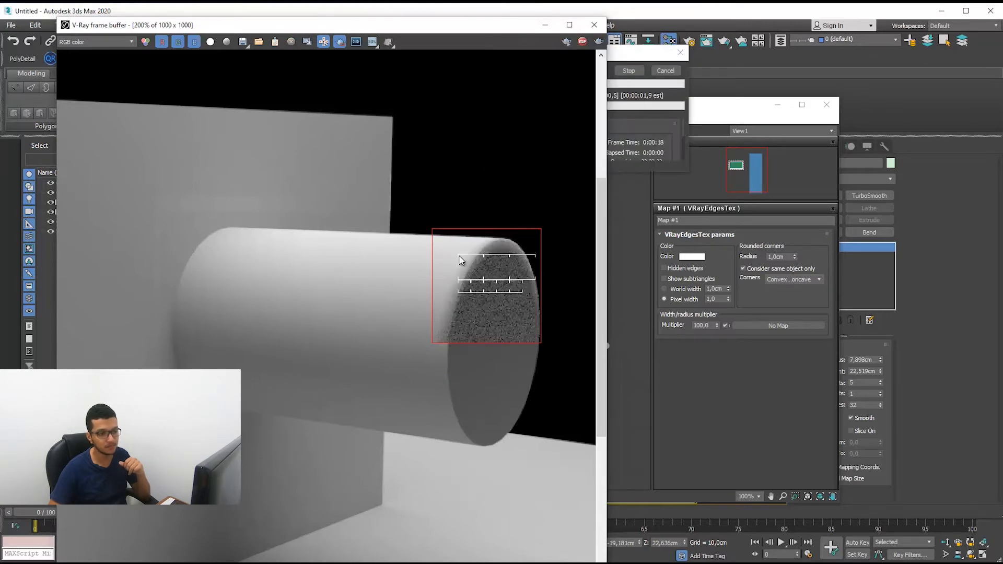
scroll(476, 293, down, 1)
scroll(478, 291, up, 1)
scroll(480, 286, down, 1)
Step: Render a region around the cylinder's whole free end and another around its joint with the box
drag(467, 254, 542, 390)
click(599, 41)
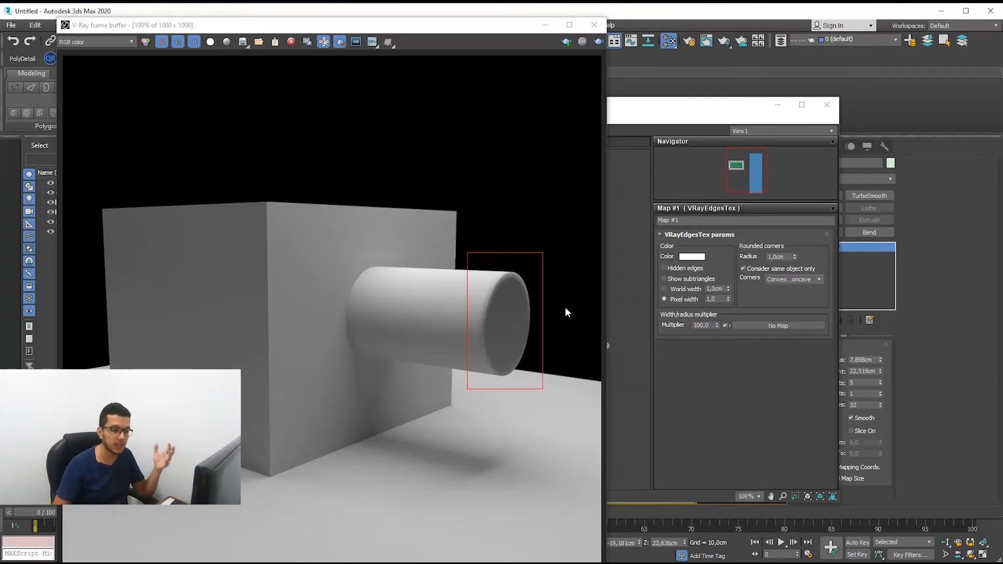
drag(328, 244, 428, 381)
click(597, 42)
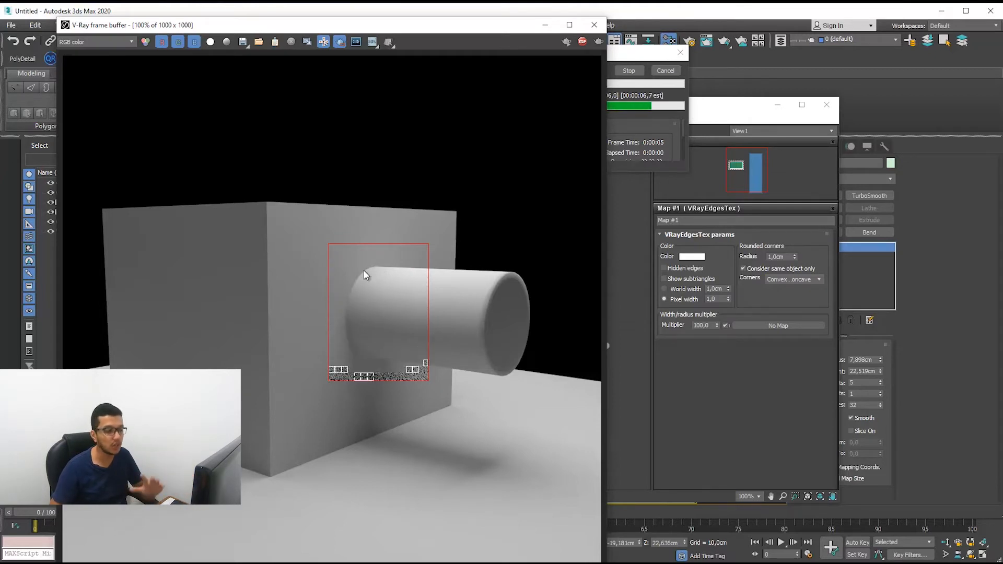
Step: Turn off Consider same object only in the VRayEdgesTex map and render a region at the cylinder's free end
click(750, 275)
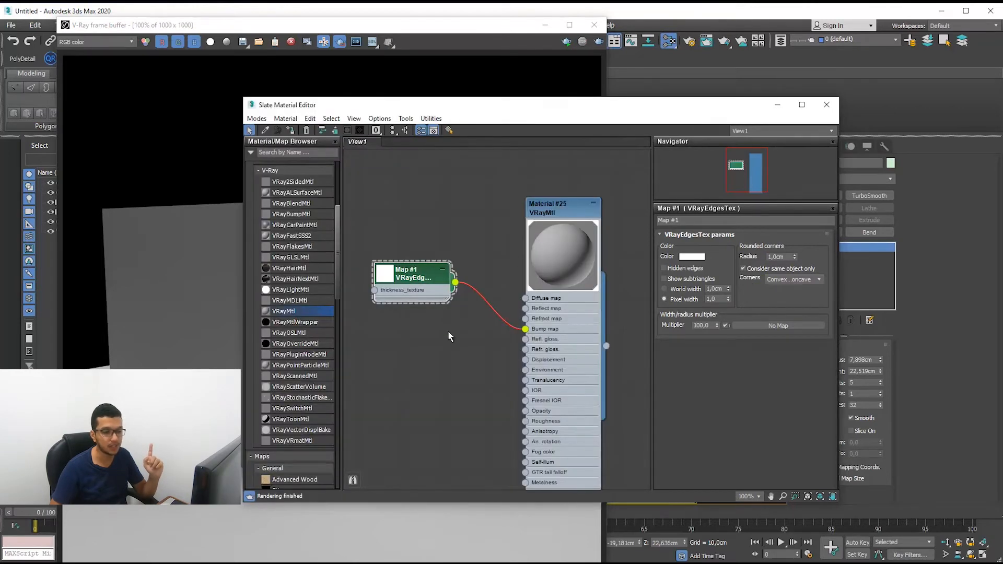
click(742, 270)
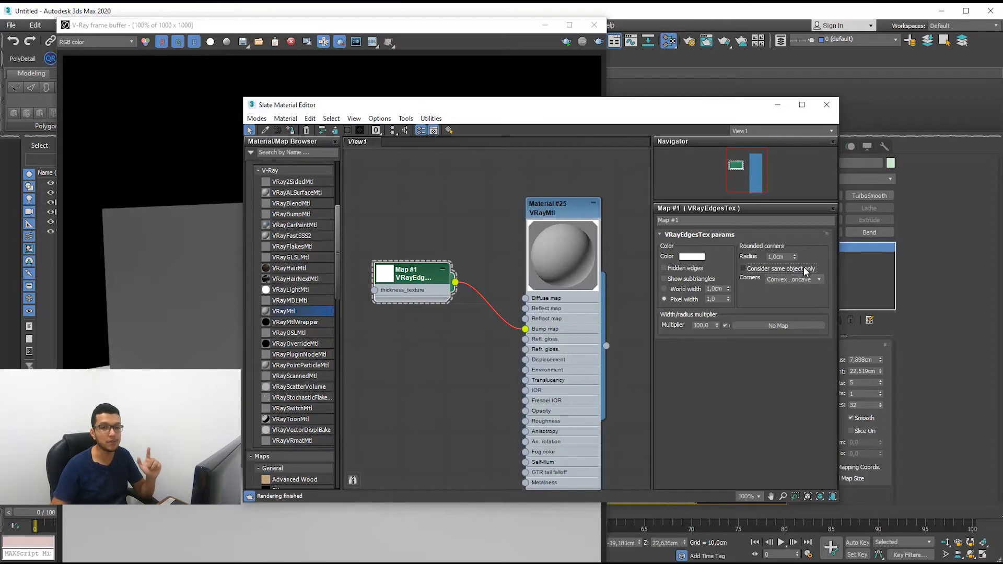
click(561, 83)
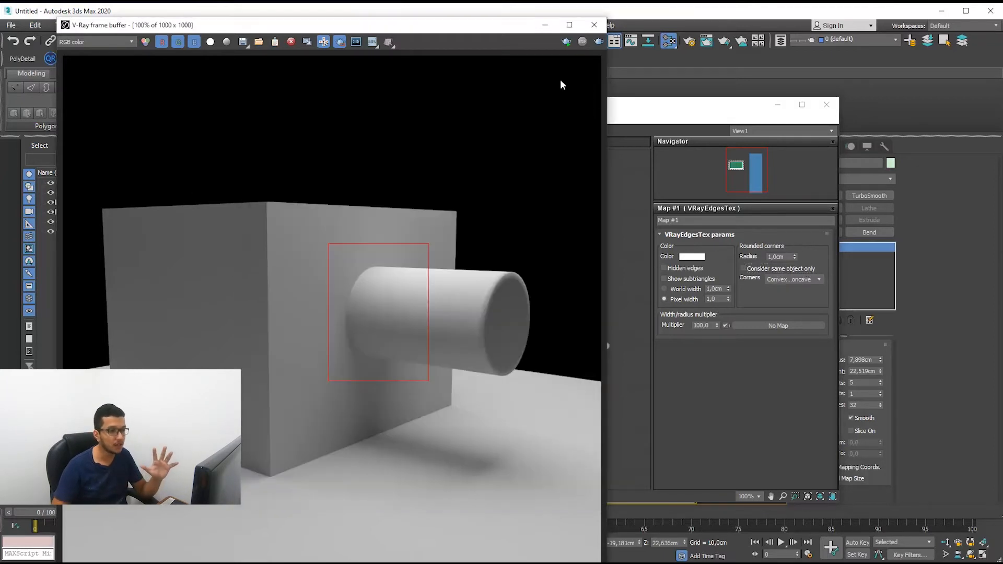
scroll(412, 264, up, 1)
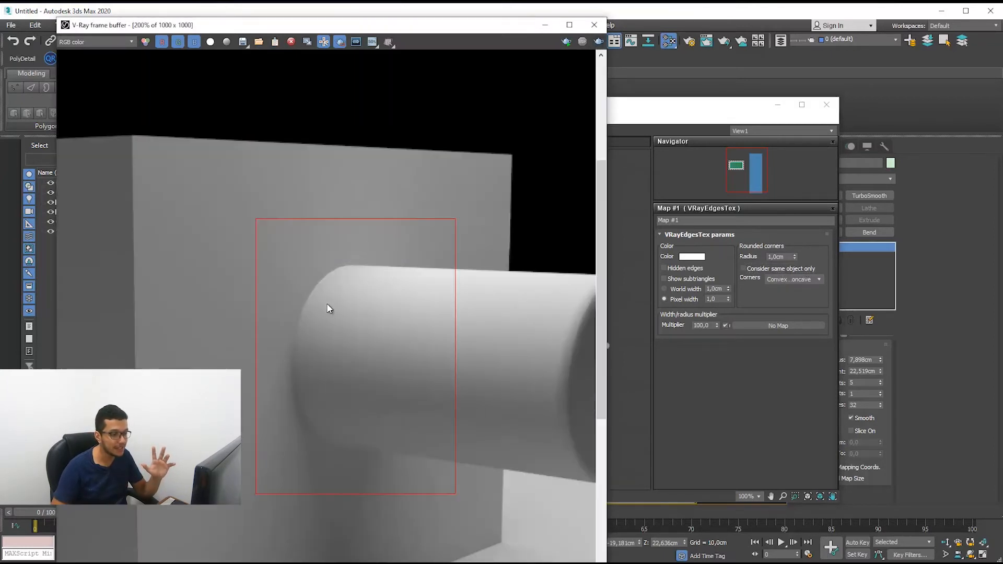
middle_drag(478, 172, 332, 150)
mouse_move(406, 196)
mouse_down()
mouse_move(518, 410)
mouse_move(512, 352)
mouse_up()
click(599, 42)
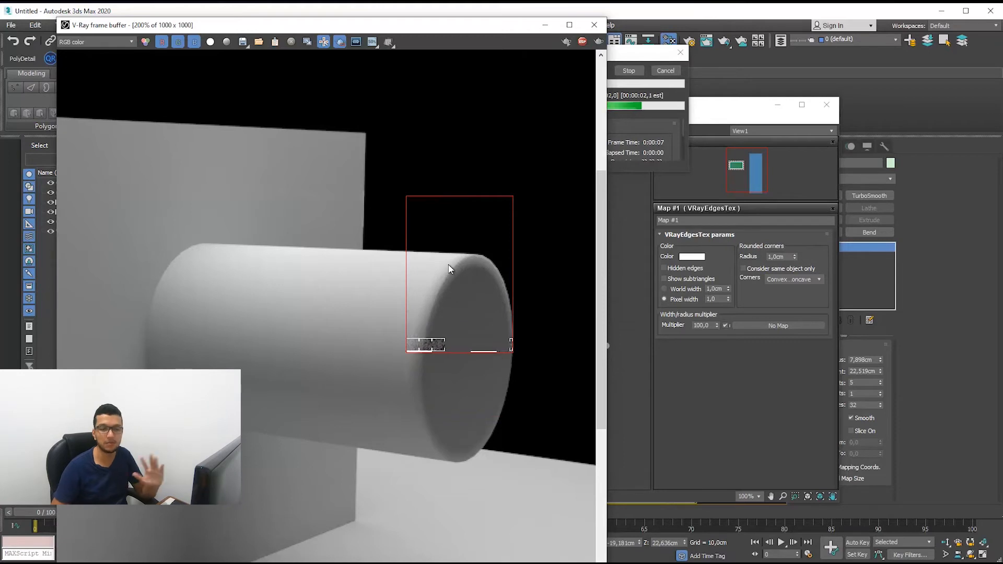
Step: Render a region over the upper part of the cylinder's joint with the box, and a larger region covering the whole joint
middle_drag(219, 248, 370, 249)
drag(383, 214, 249, 353)
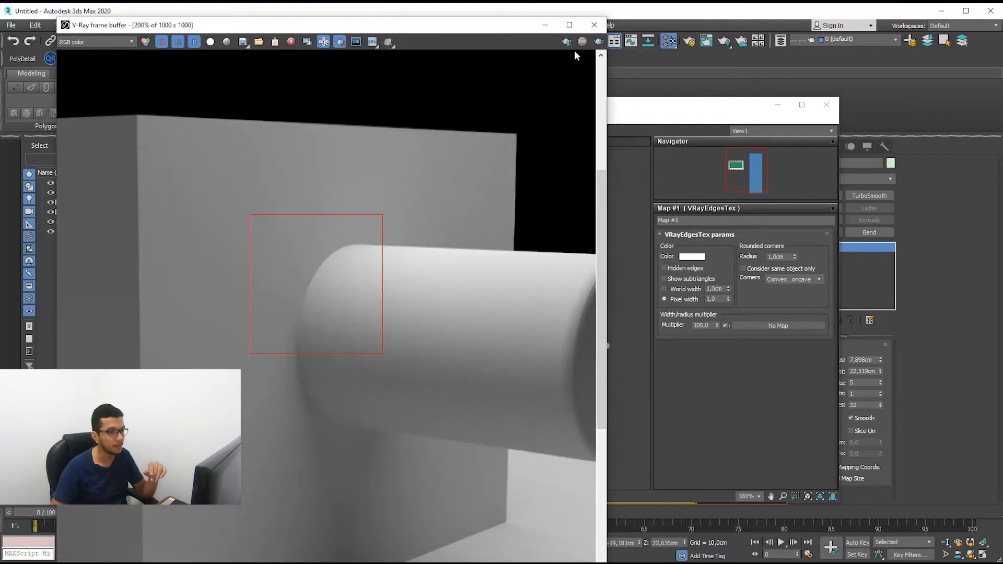
click(599, 42)
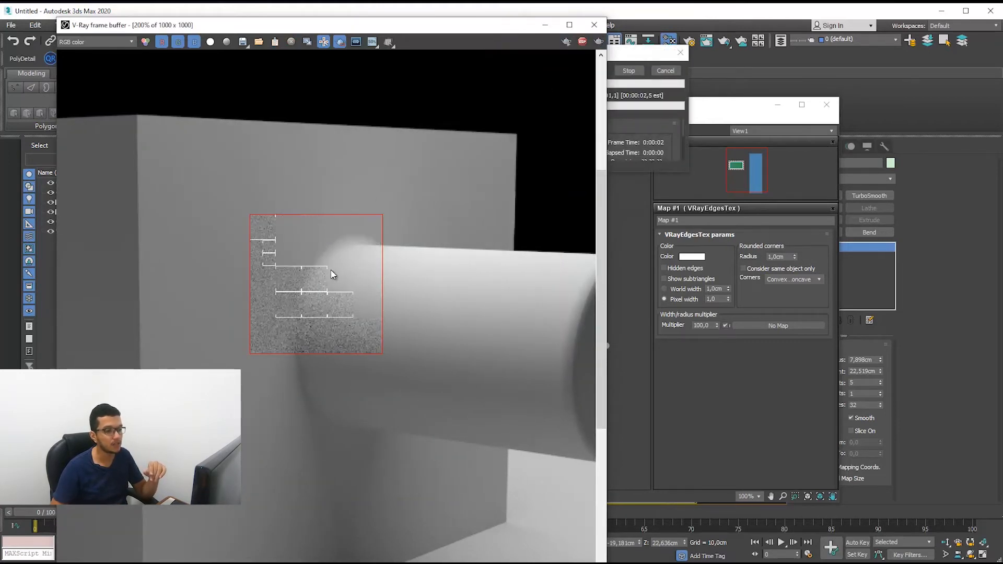
scroll(381, 282, down, 1)
drag(313, 246, 419, 377)
click(596, 43)
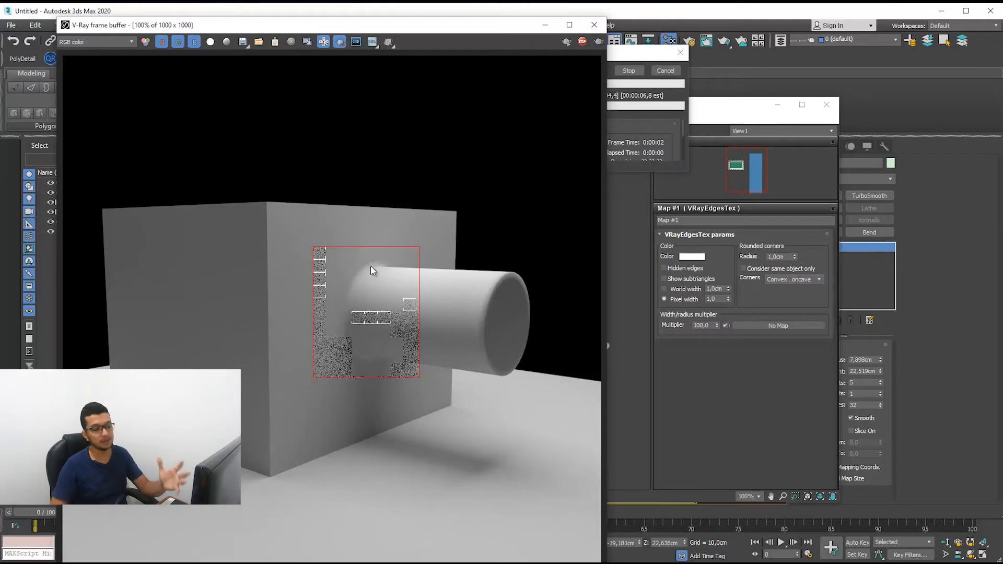
Step: Move the Slate Material Editor off the render and place the VRayEdgesTex node level with the VRayMtl's bump input
click(622, 312)
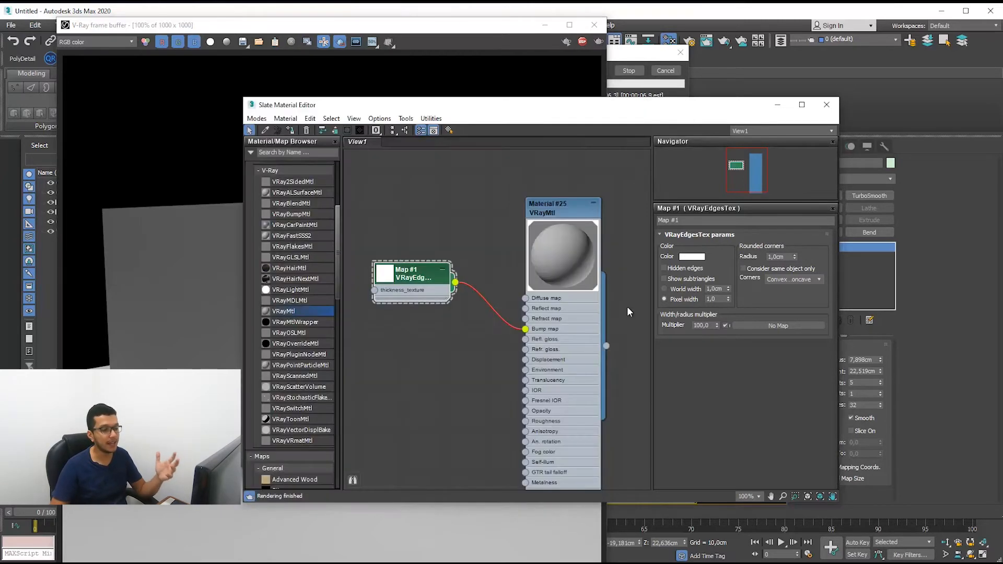
drag(570, 118, 813, 85)
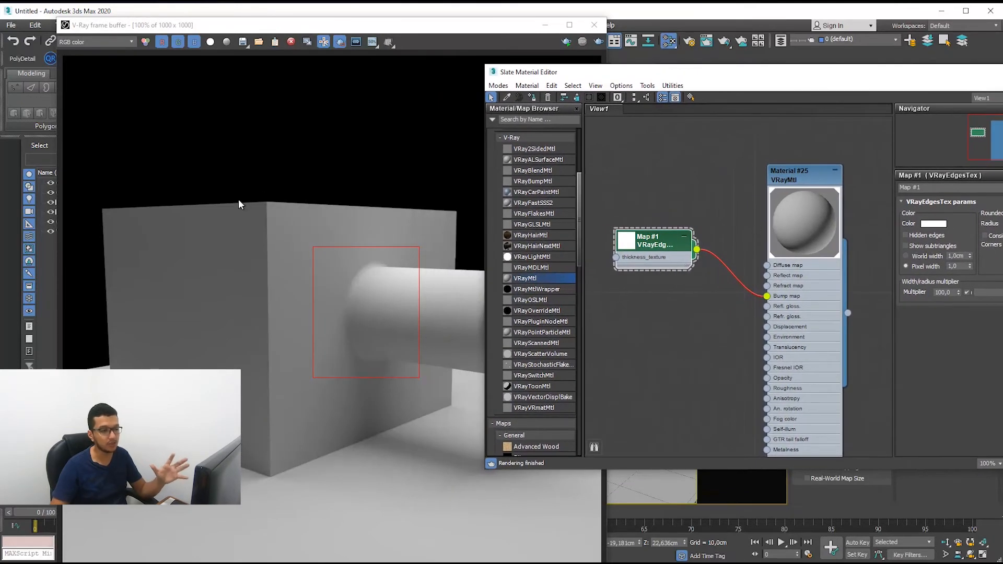
click(368, 290)
scroll(368, 290, up, 2)
scroll(367, 291, down, 2)
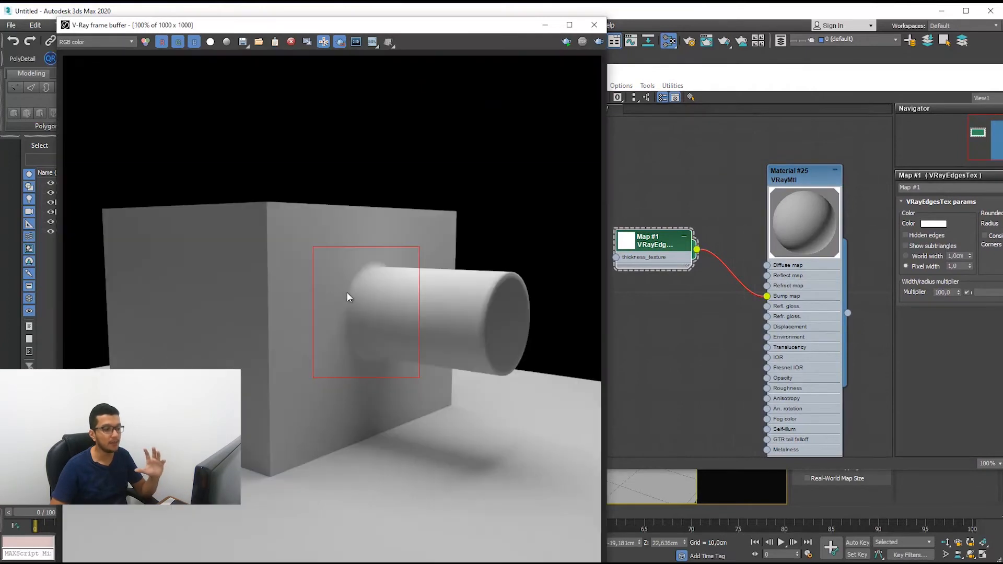
drag(680, 252, 691, 305)
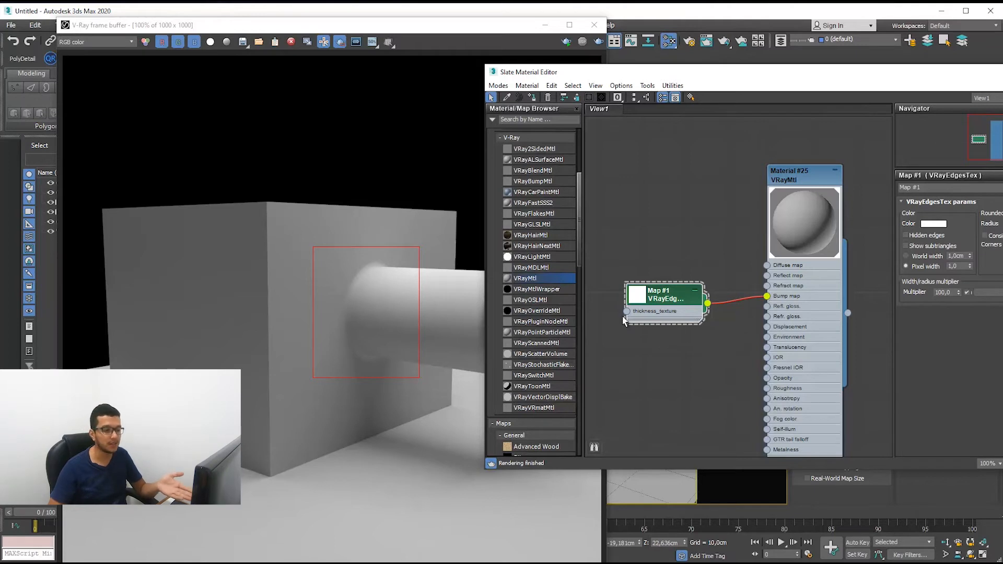
click(359, 280)
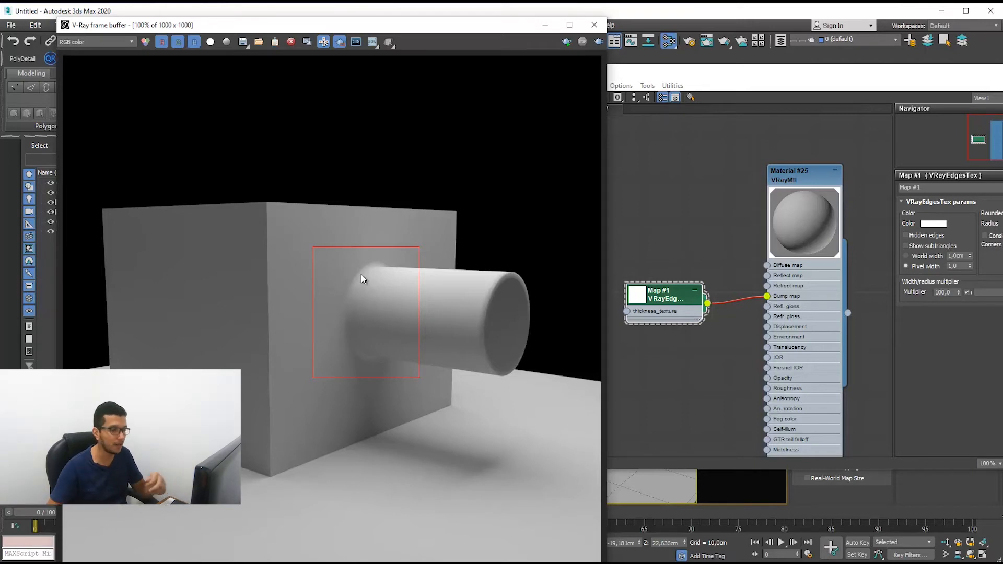
Step: Render a region enclosing the whole box and cylinder, and examine the box's rounded edges close up
drag(79, 183, 536, 490)
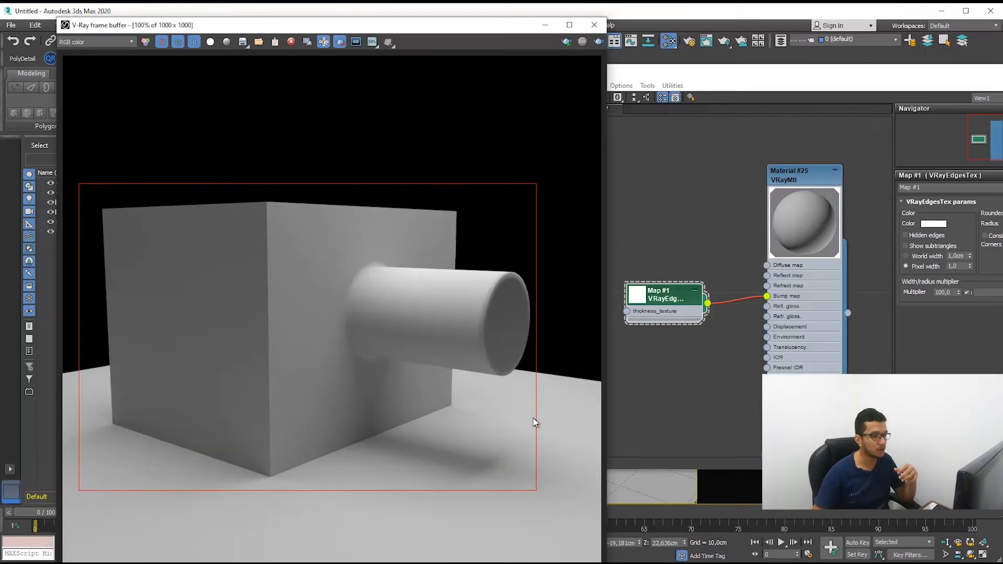
click(599, 42)
scroll(436, 225, up, 1)
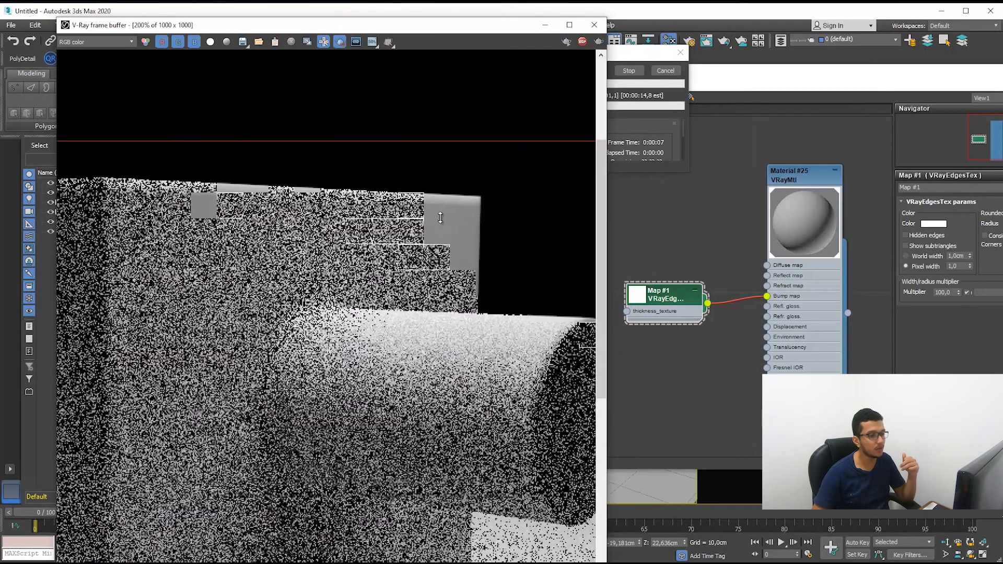
scroll(466, 202, down, 1)
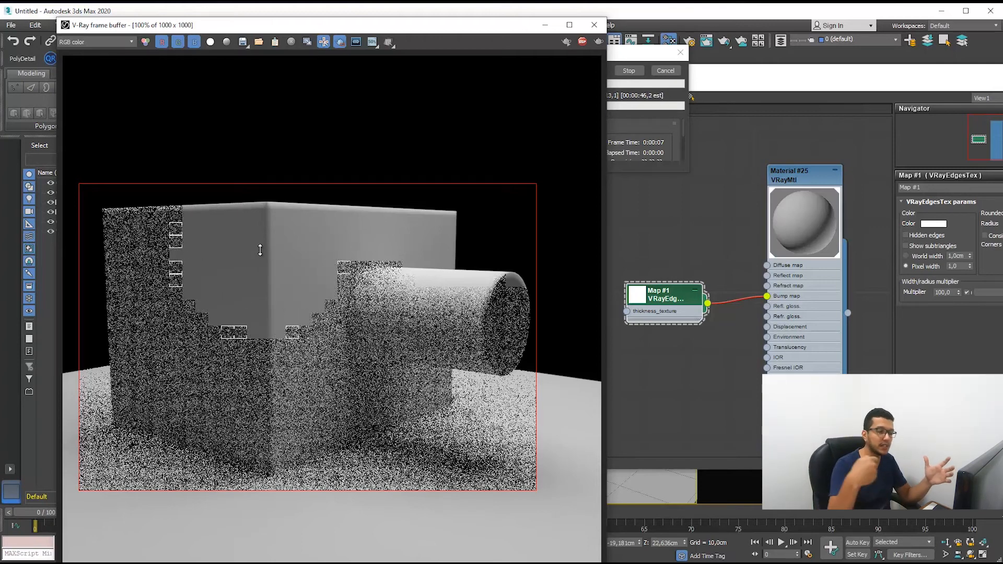
scroll(479, 212, up, 2)
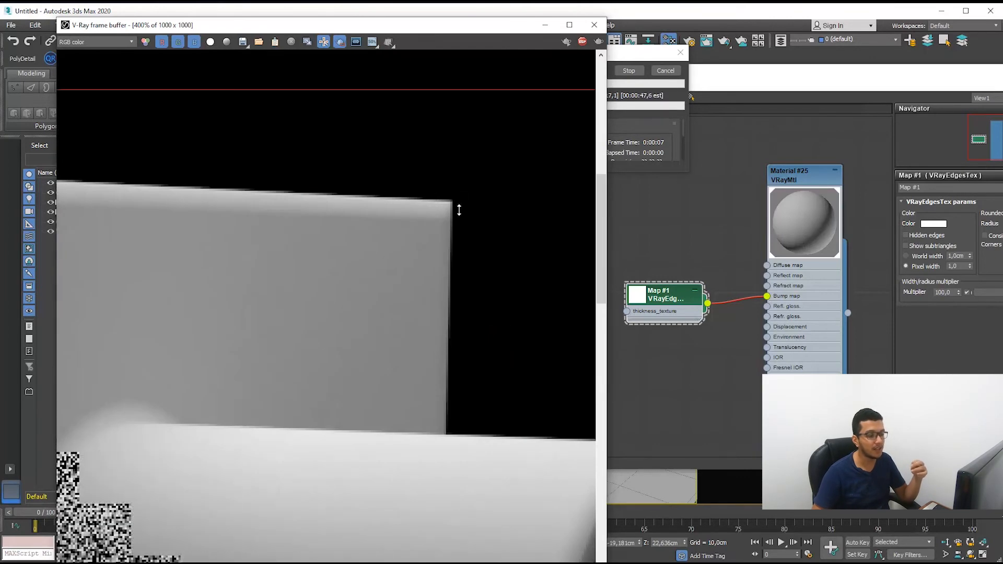
scroll(436, 208, down, 1)
scroll(453, 240, down, 1)
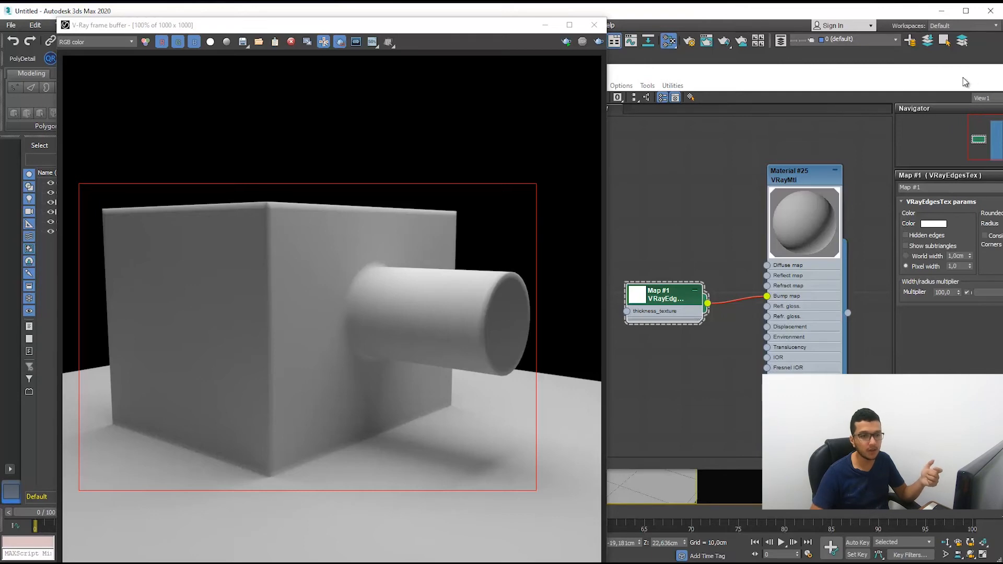
Step: Set the VRayEdgesTex map's corners to Convex only and render regions over the cylinder's free end and the upper part of its joint
drag(971, 78, 811, 80)
click(892, 249)
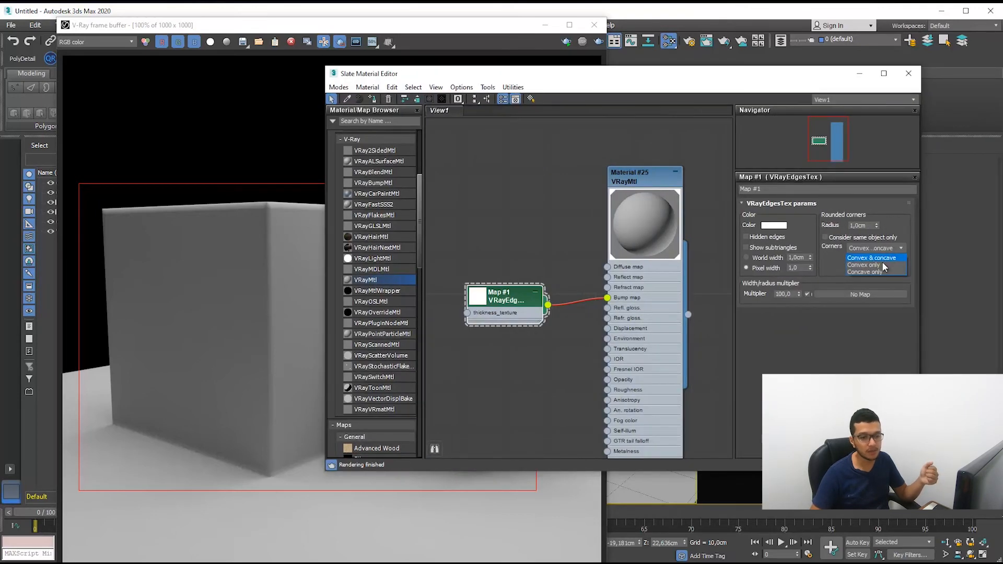
click(886, 265)
click(286, 322)
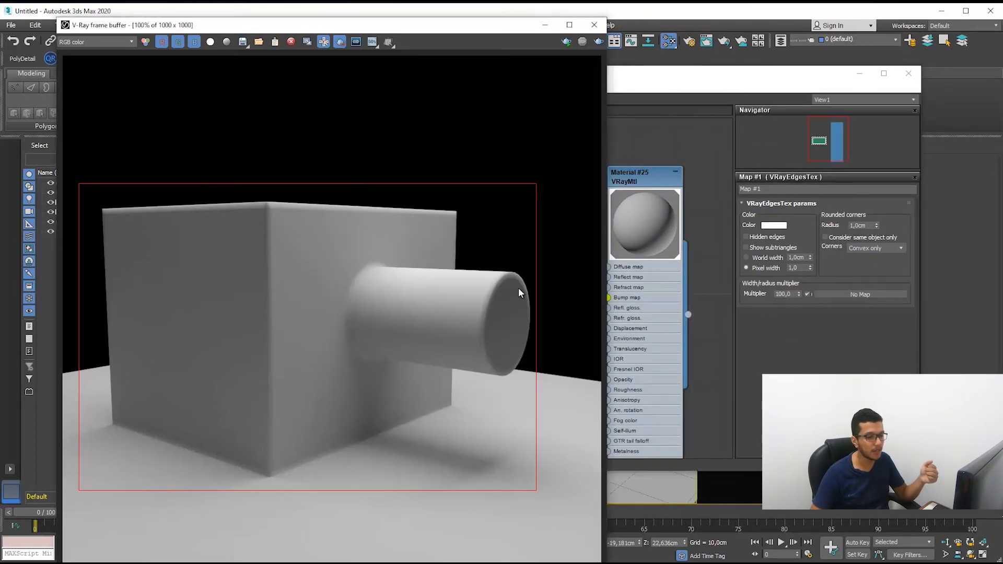
drag(466, 258, 546, 387)
click(598, 41)
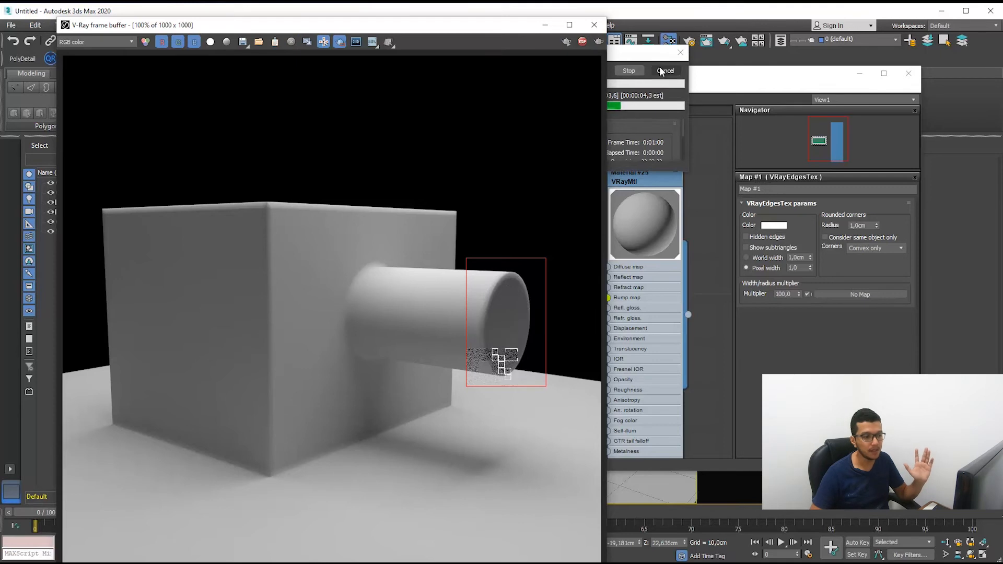
drag(343, 255, 397, 312)
click(599, 41)
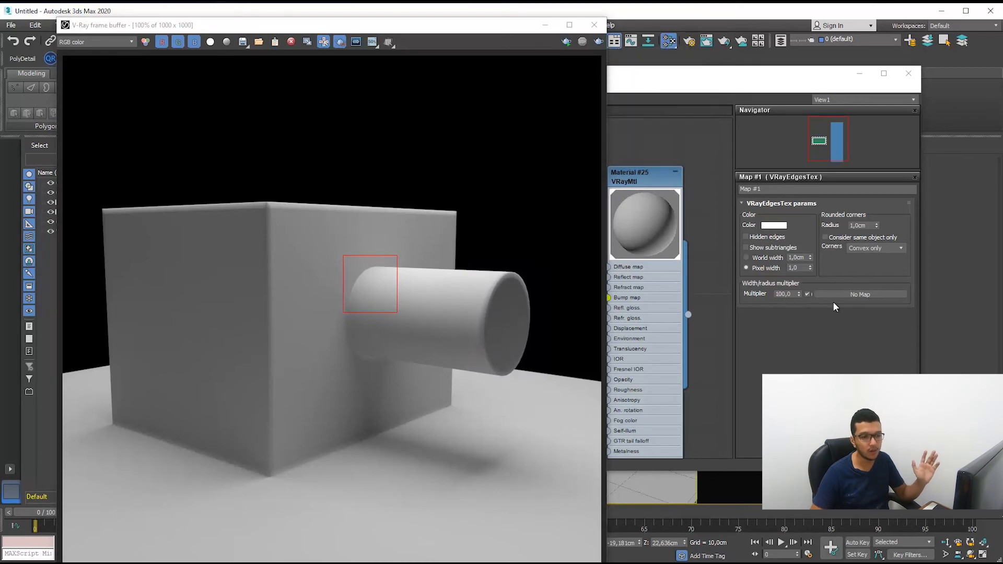
Step: Set the VRayEdgesTex map's corners to Concave only and render the joint region and a region at the cylinder's free end
click(877, 248)
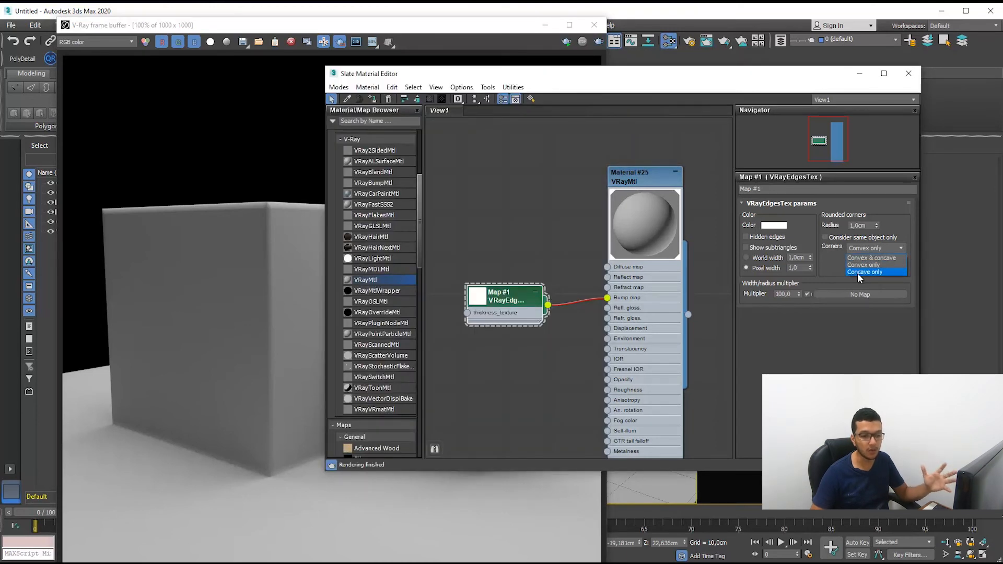
click(857, 273)
click(174, 224)
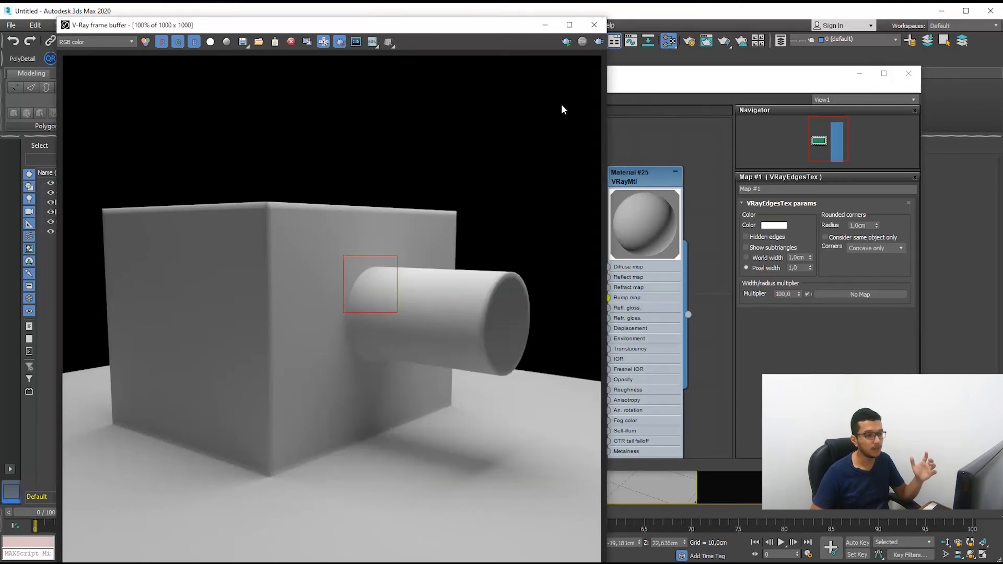
click(595, 44)
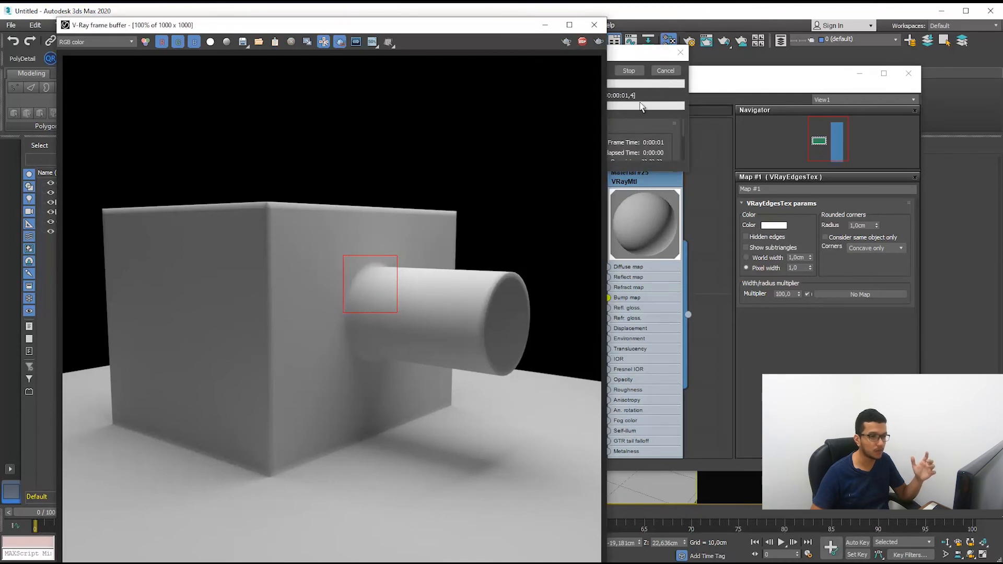
drag(468, 258, 529, 330)
click(598, 42)
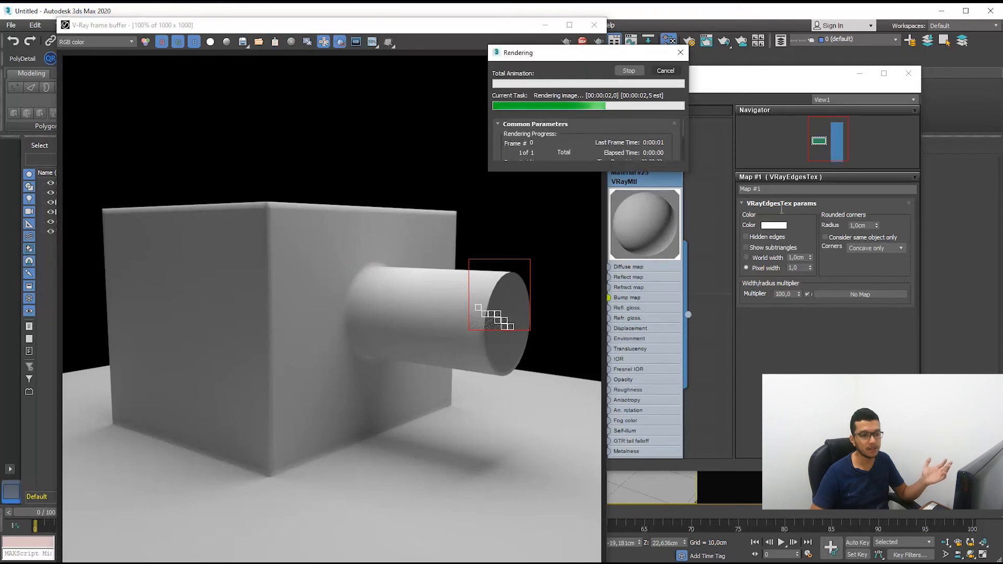
Step: Restore the VRayEdgesTex map's corners to Convex & concave and render the region at the cylinder's free end
click(887, 249)
click(867, 262)
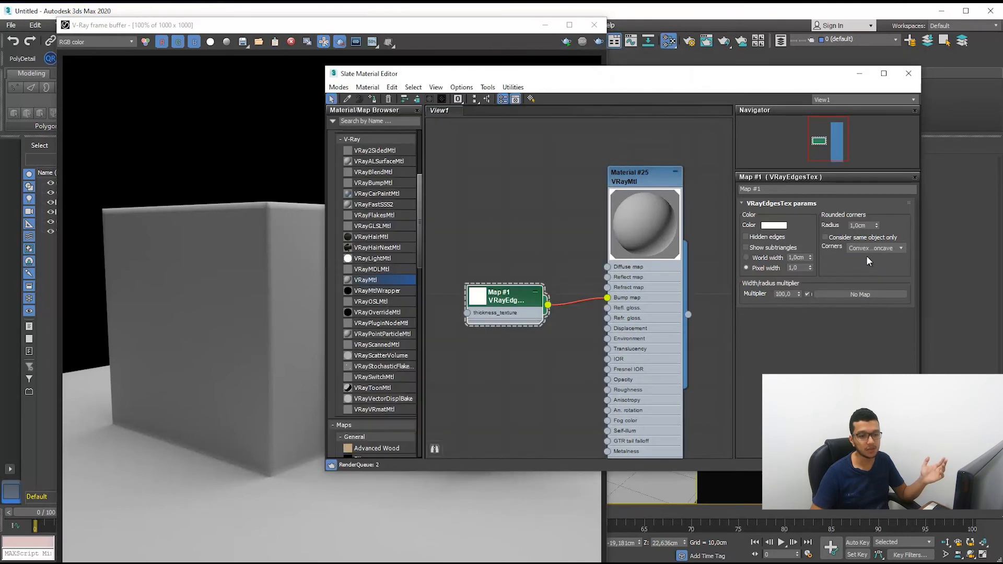
click(306, 256)
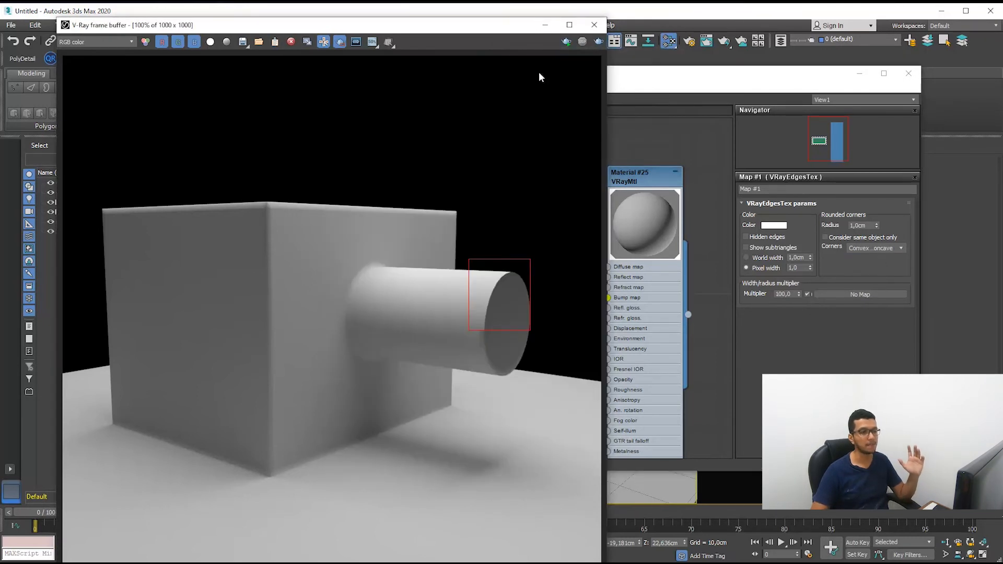
click(599, 42)
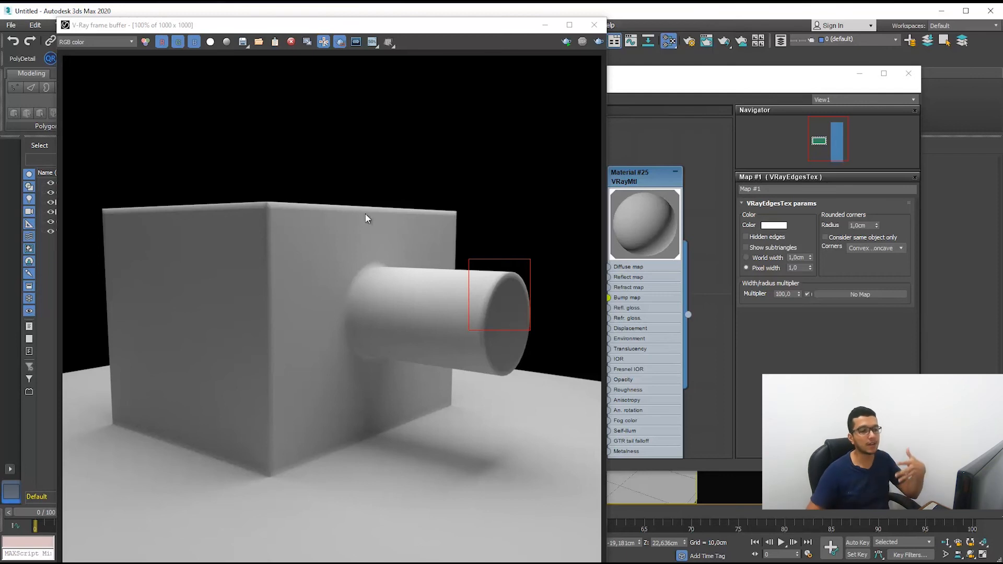
click(617, 132)
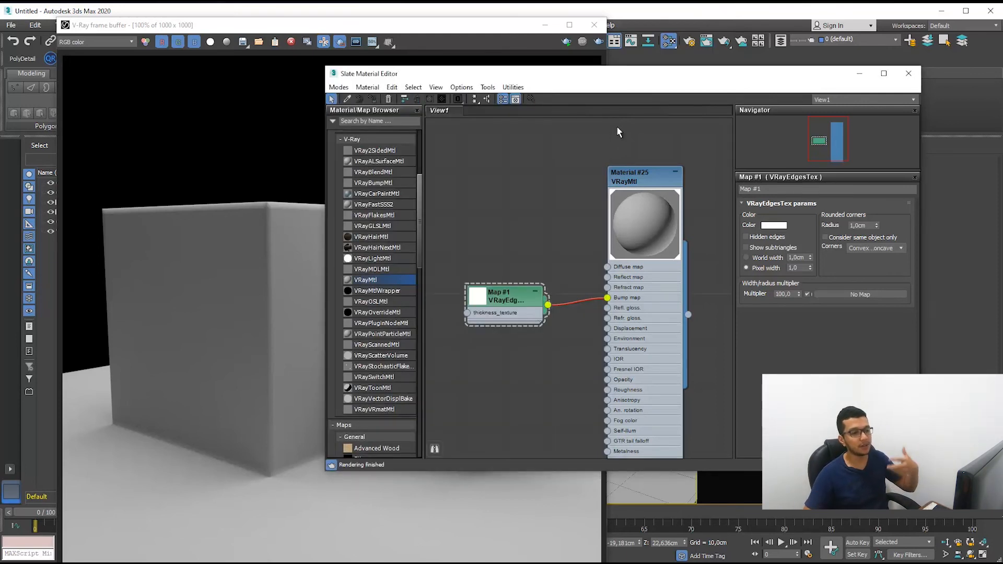
middle_drag(522, 169, 537, 151)
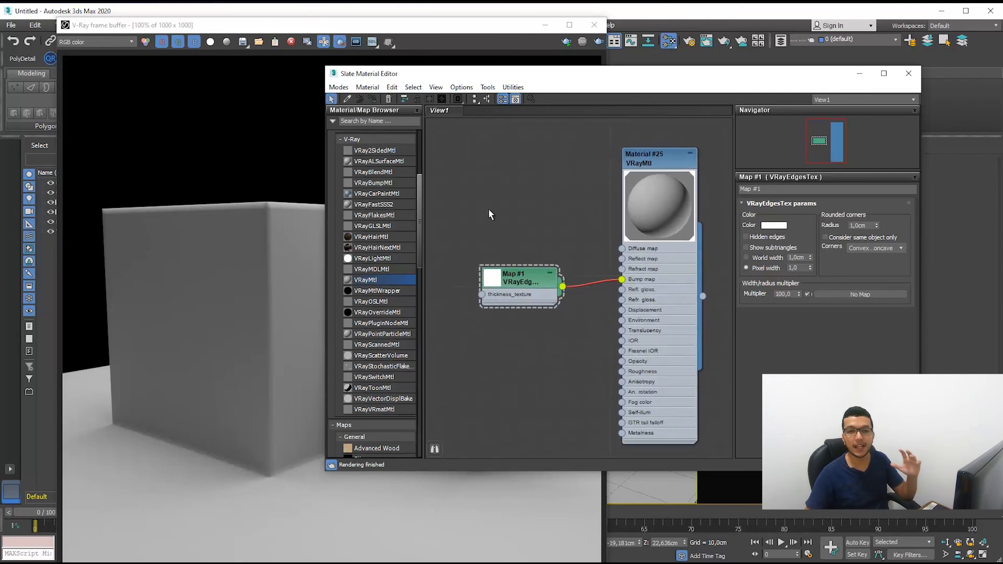
middle_drag(519, 214, 504, 215)
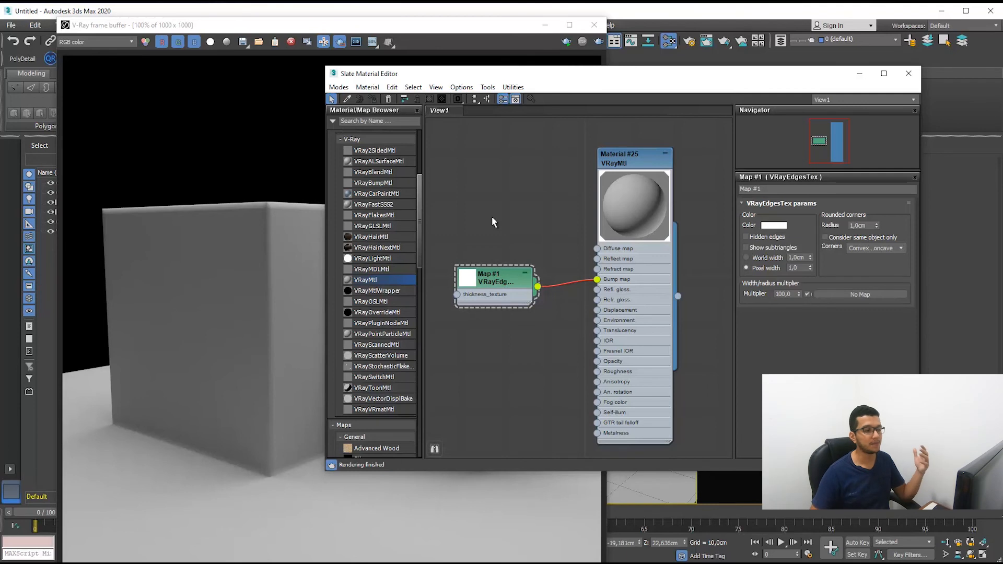
Step: Mark a render region in the frame buffer enclosing the cylinder's whole joint with the box
click(240, 209)
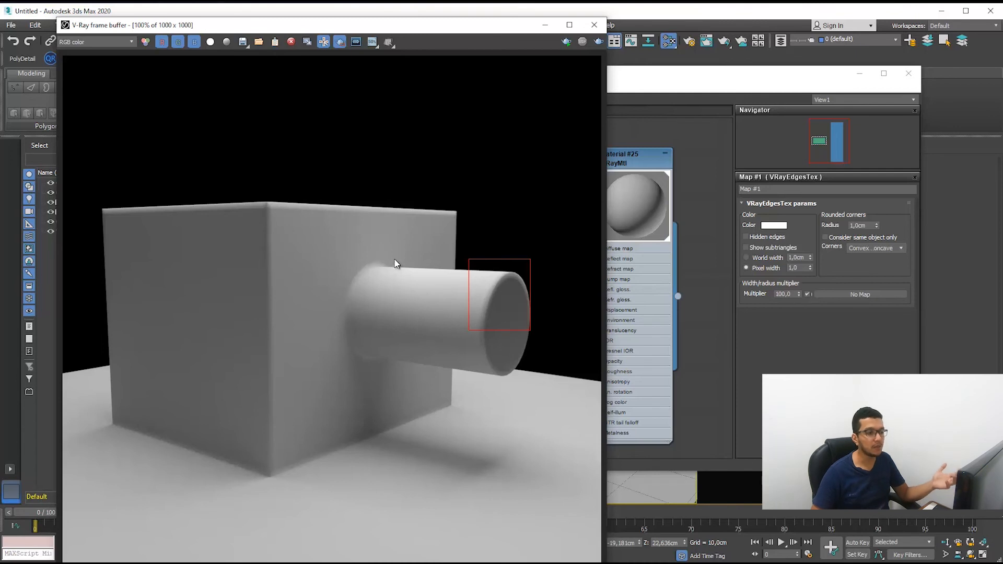
drag(411, 242, 319, 394)
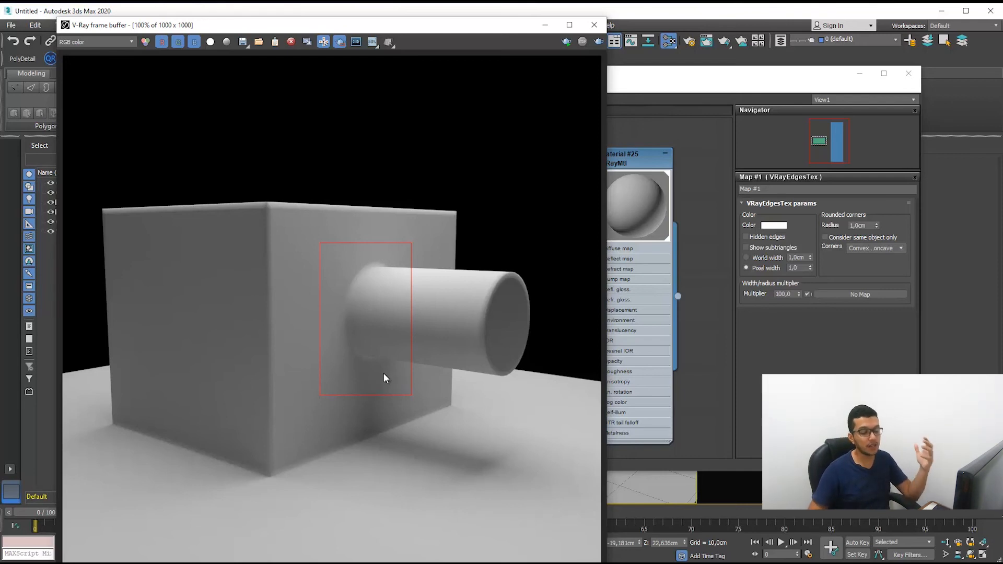
drag(403, 373, 309, 236)
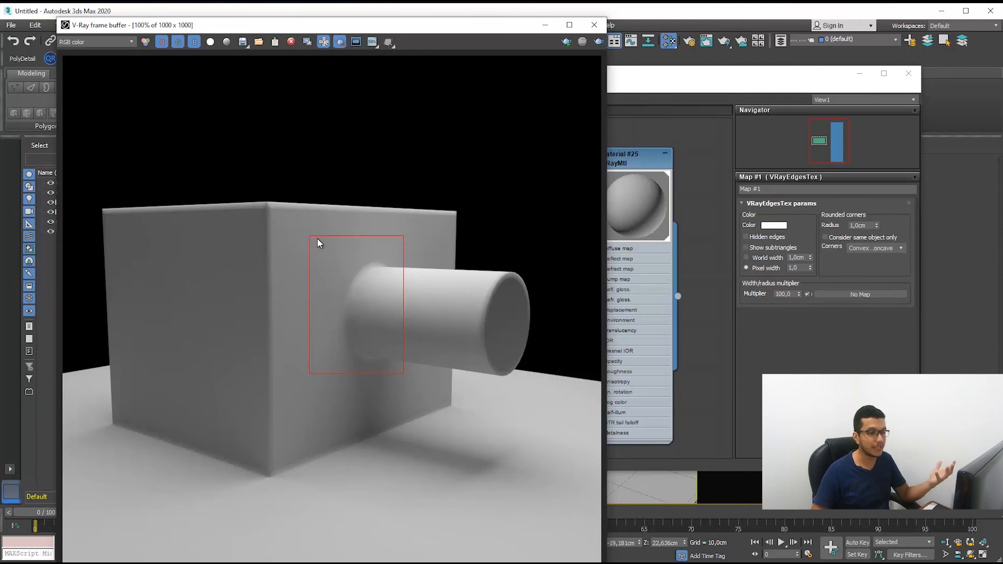